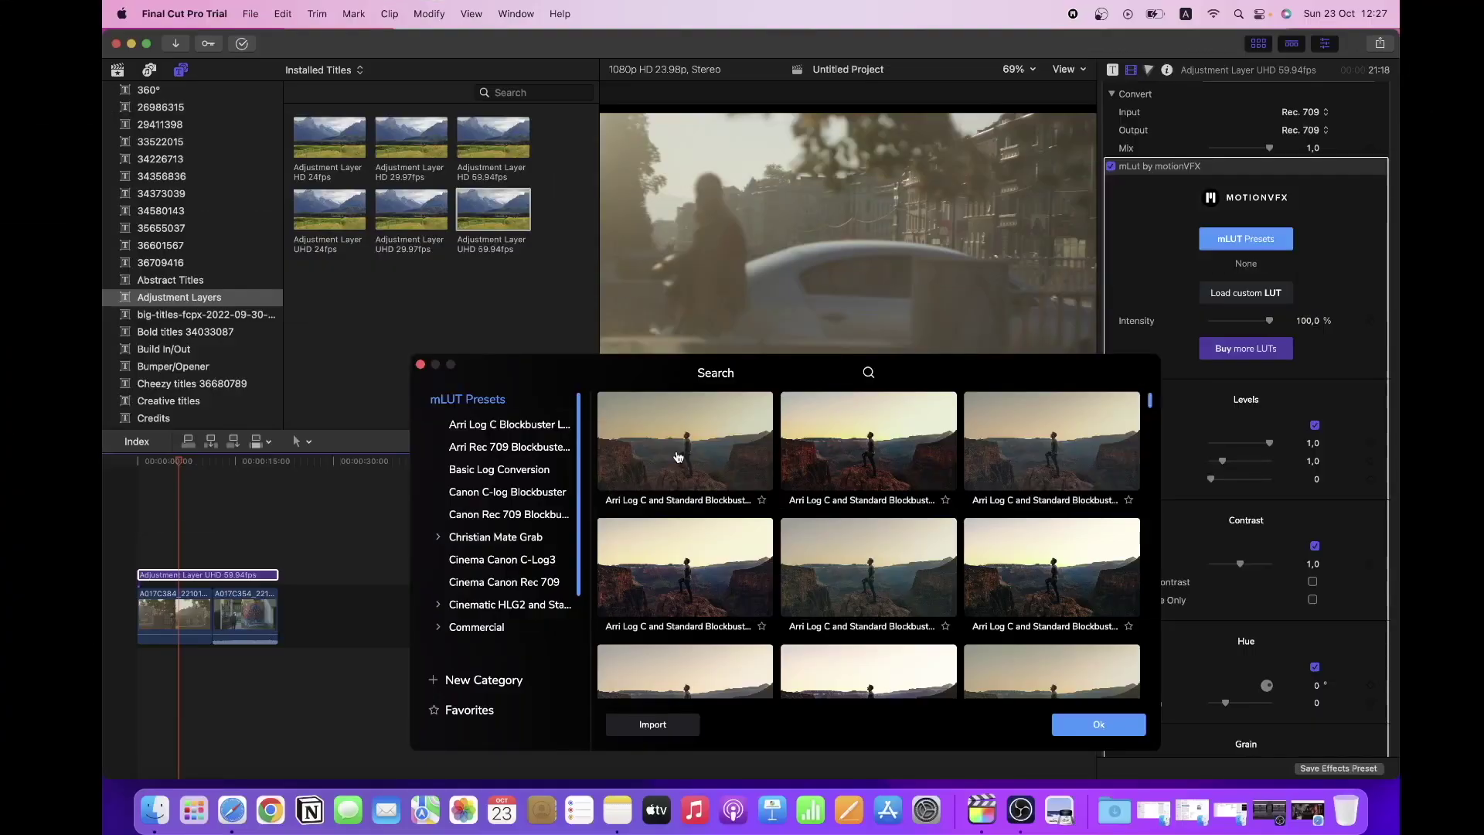
Step: Preview five Arri Log C and Standard Blockbuster preset looks on the adjustment layer
{"action": "left_click", "coordinate": [678, 456]}
{"action": "left_click", "coordinate": [872, 449]}
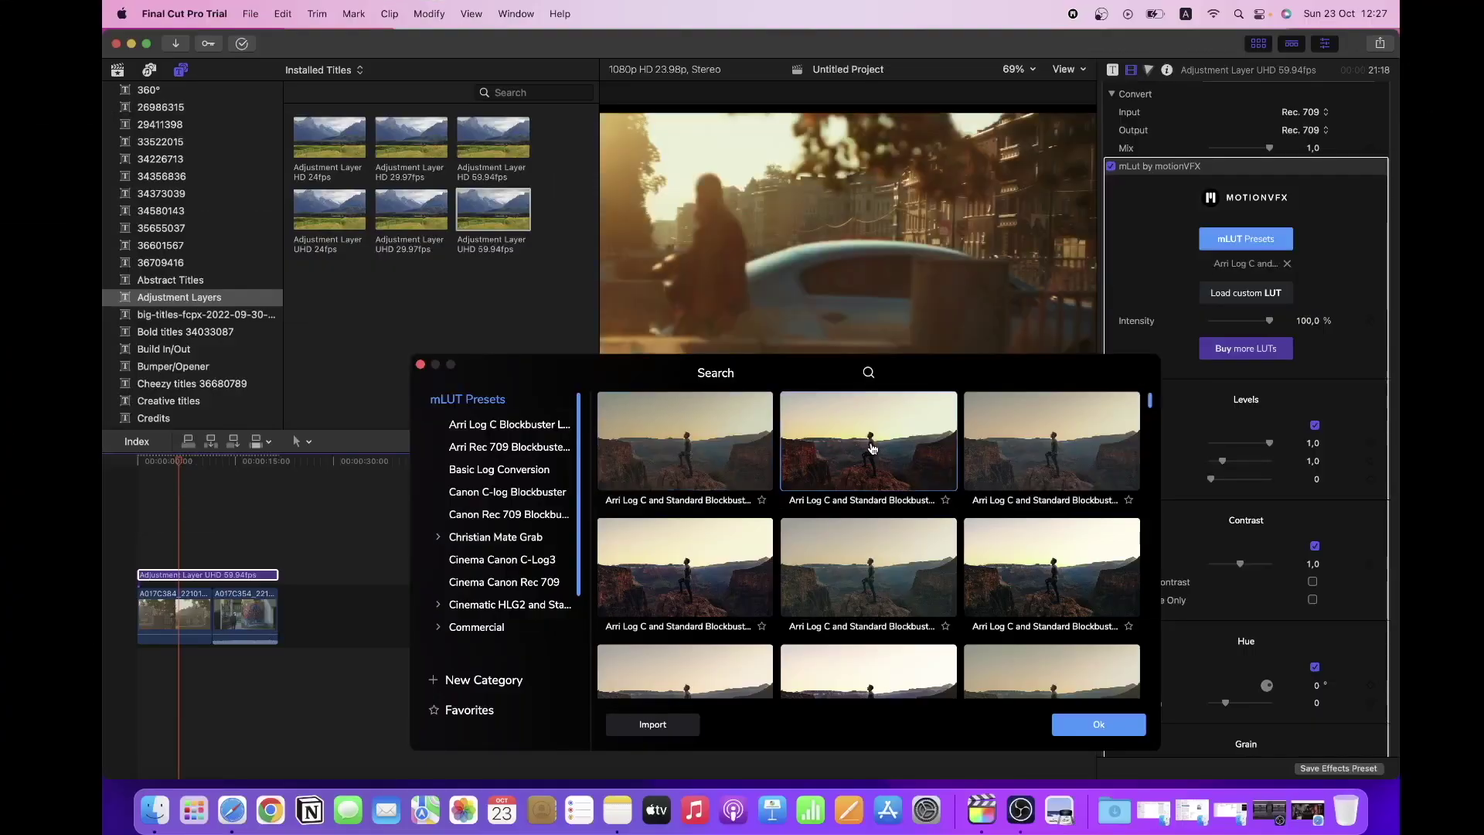
{"action": "left_click", "coordinate": [1043, 454]}
{"action": "left_click", "coordinate": [669, 569]}
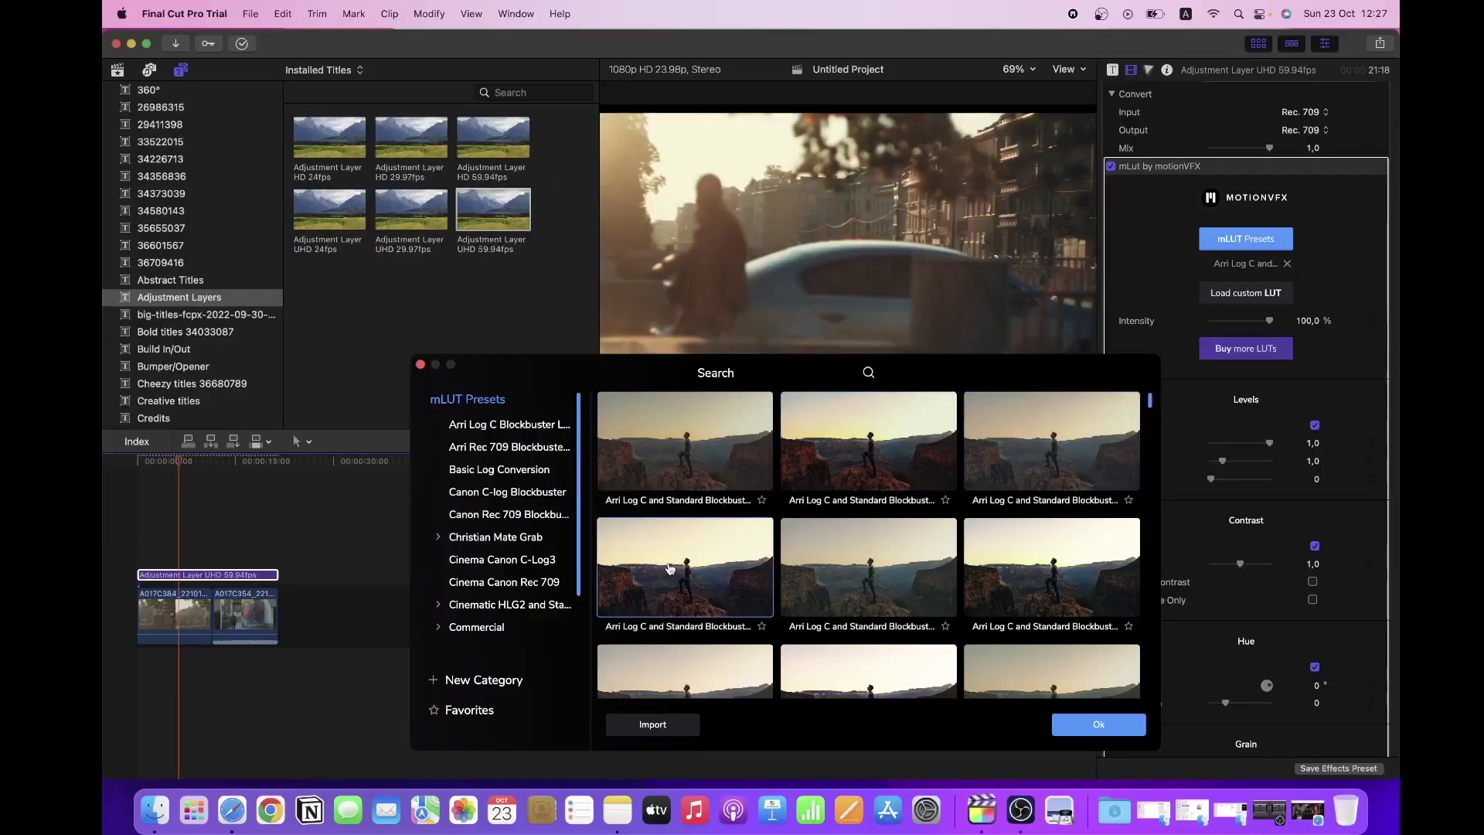
{"action": "left_click", "coordinate": [895, 582]}
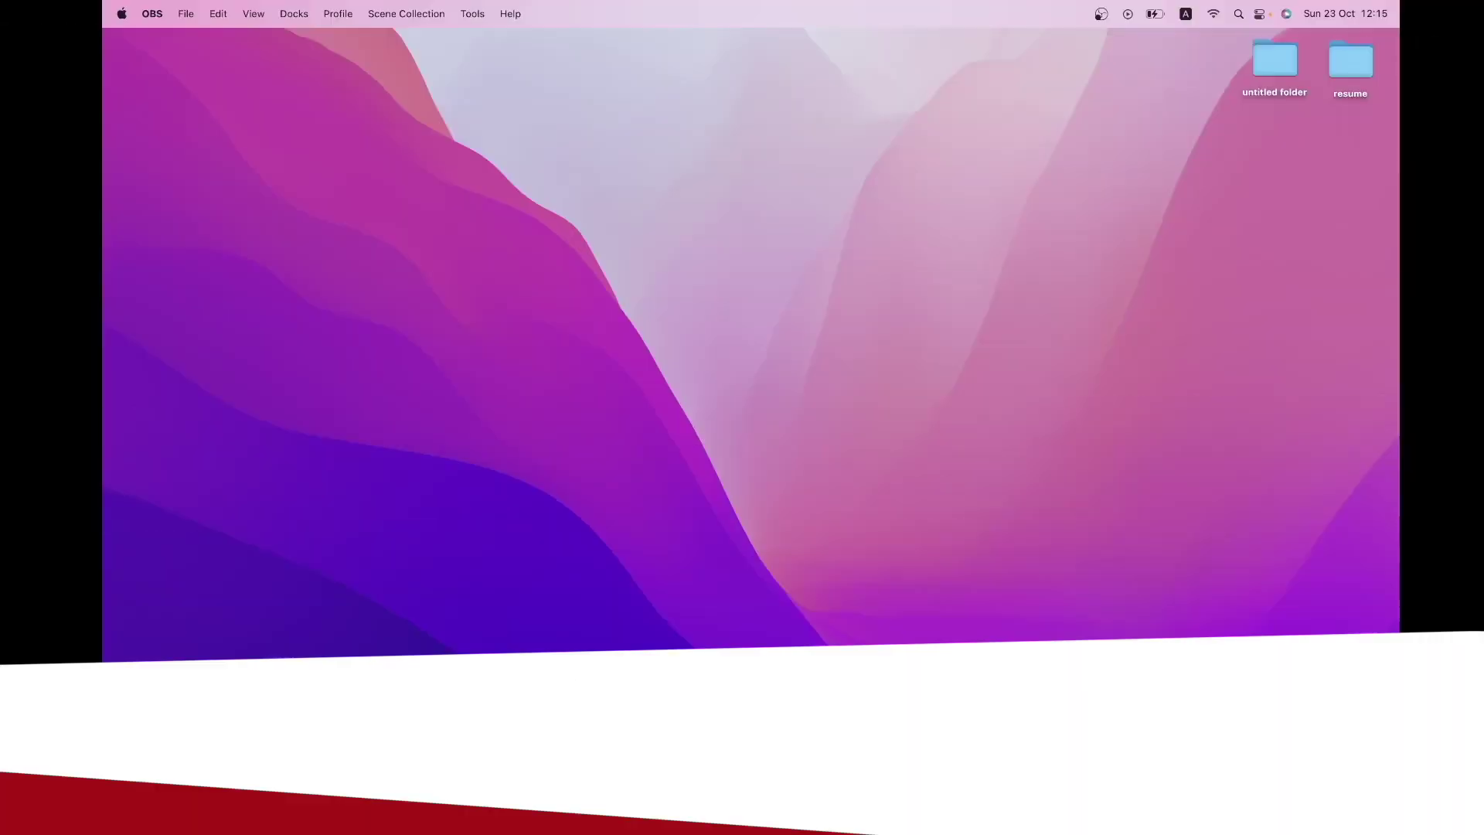
{"action": "left_click", "coordinate": [1037, 809]}
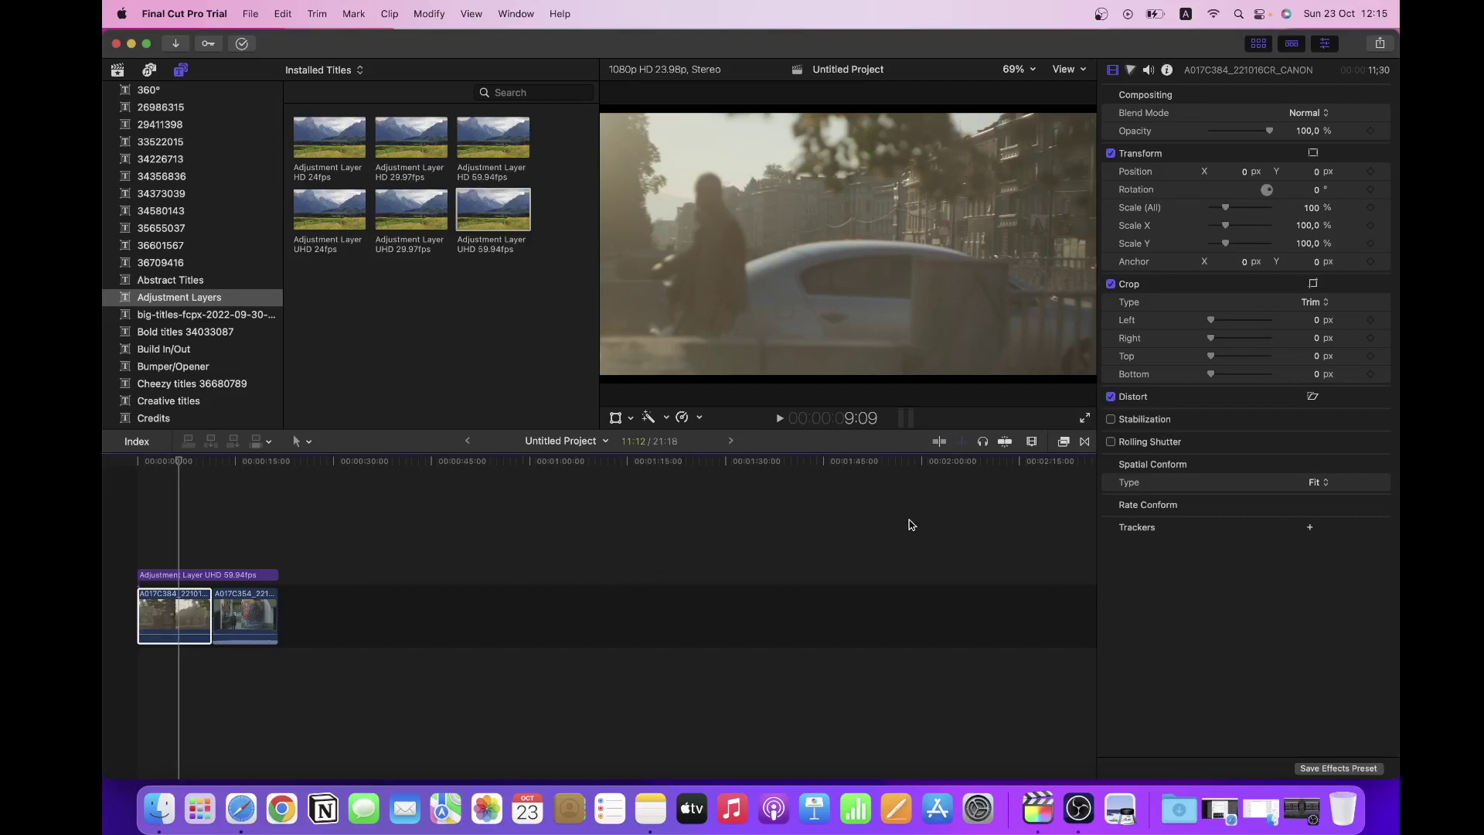
Step: Find the Custom LUT effect by searching 'custom' and drop it onto the adjustment layer
{"action": "left_click", "coordinate": [1064, 442]}
{"action": "key", "text": "super+f"}
{"action": "type", "text": "custo"}
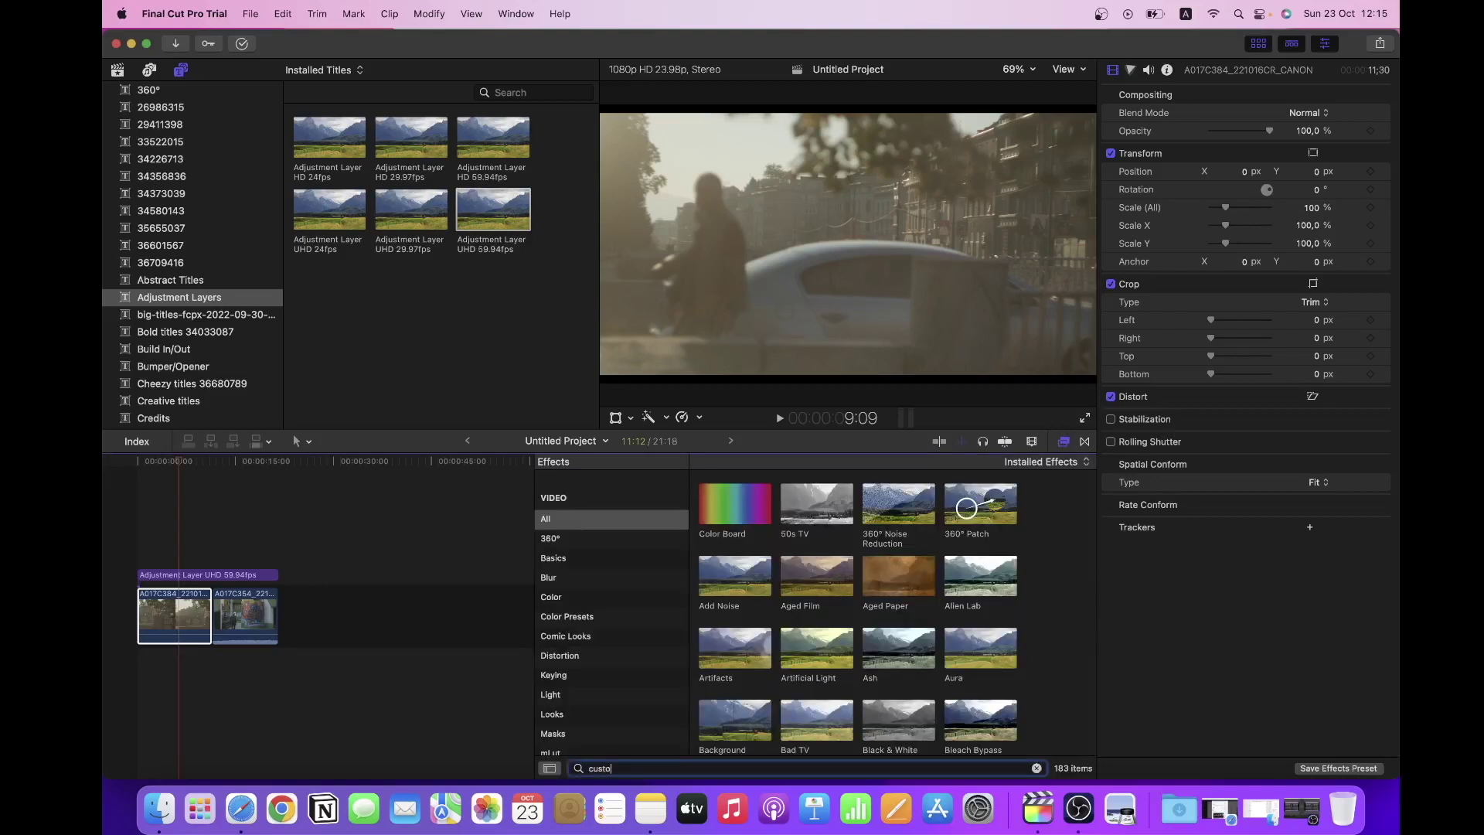
{"action": "type", "text": "m"}
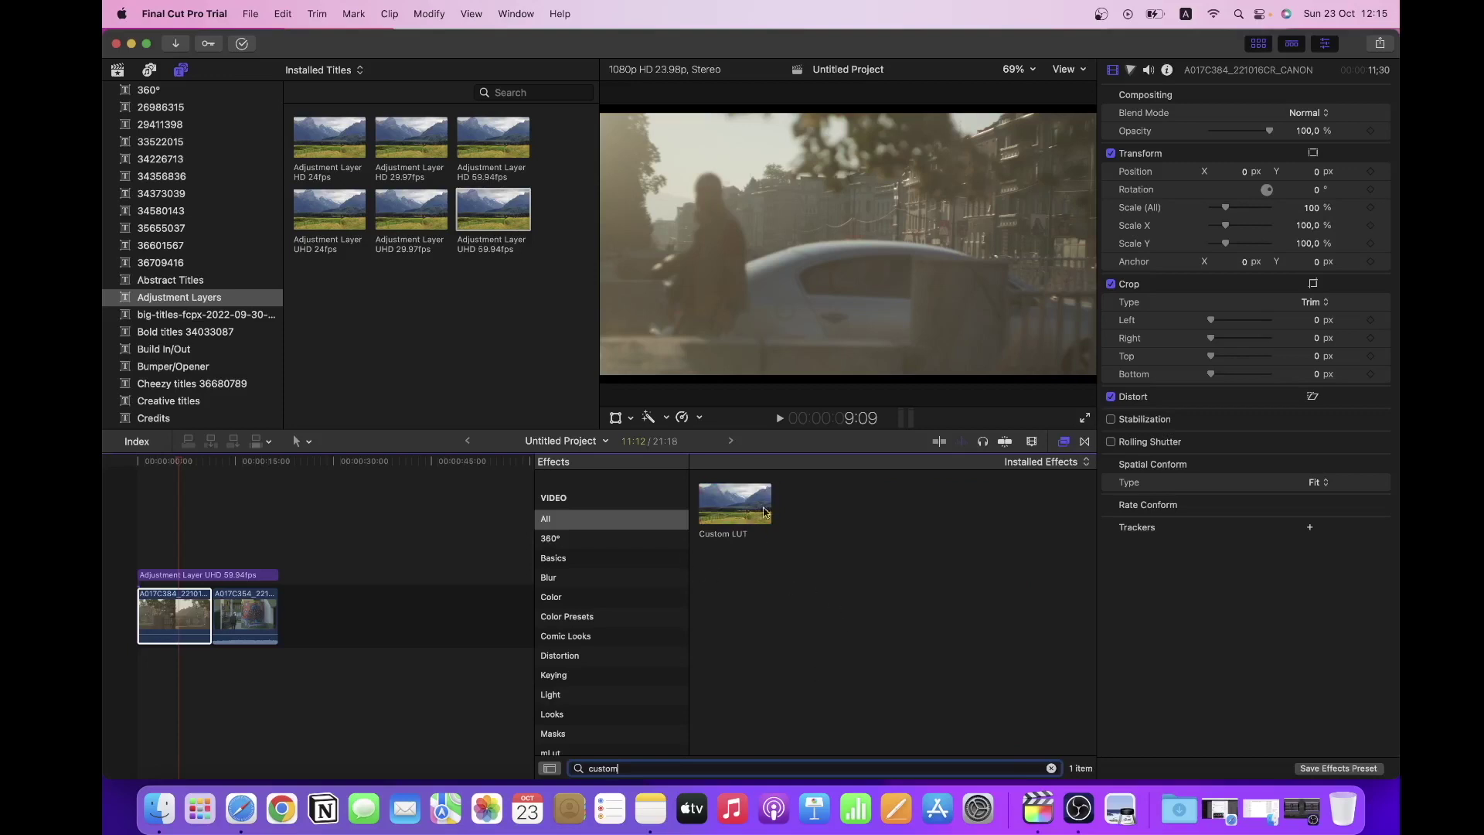
{"action": "left_click_drag", "start_coordinate": [725, 507], "coordinate": [232, 576]}
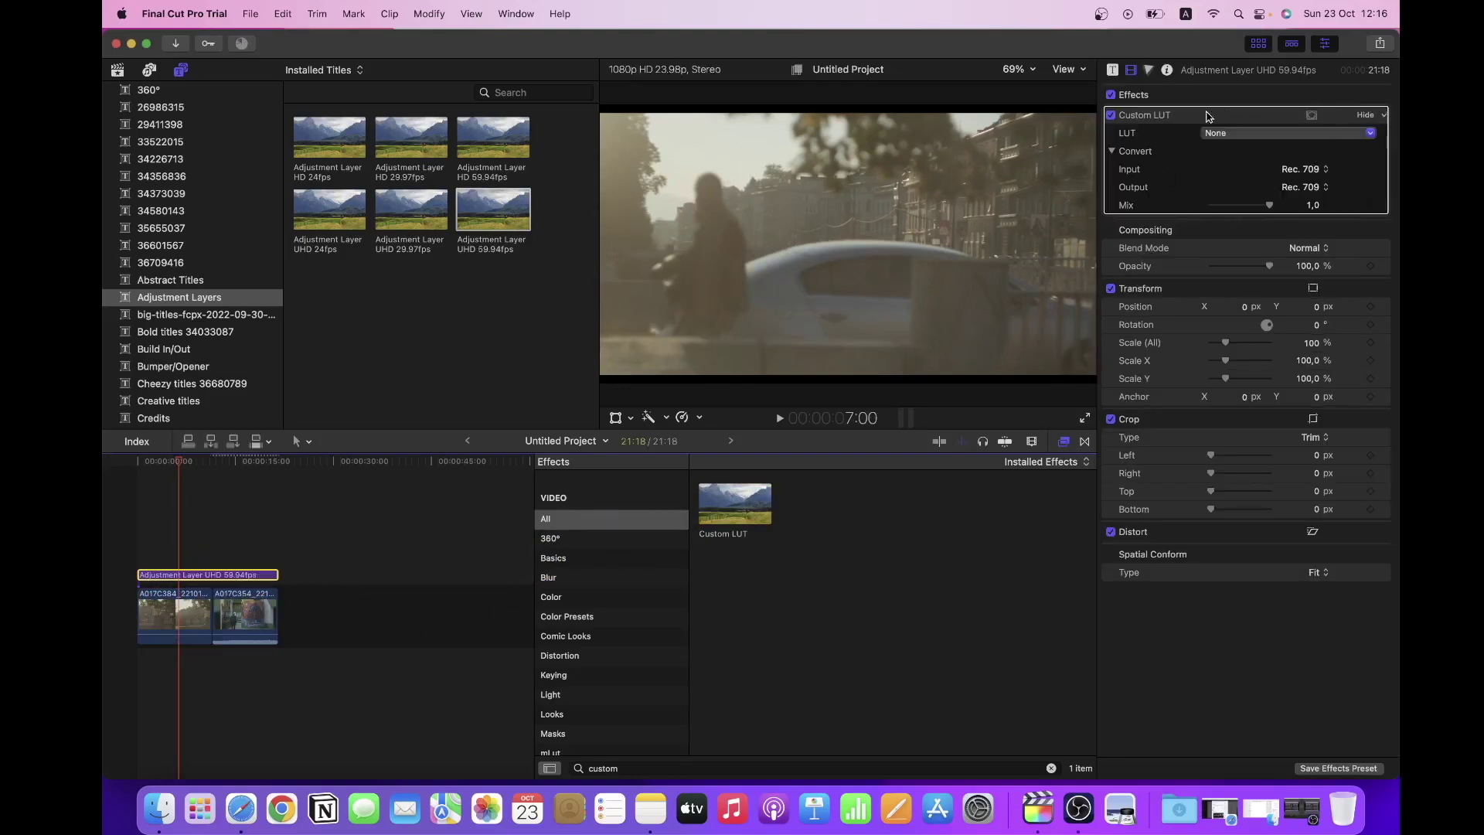
Step: Choose Custom LUT from the LUT pop-up and select several Hollywood HLG3 .cube files
{"action": "left_click", "coordinate": [1252, 133]}
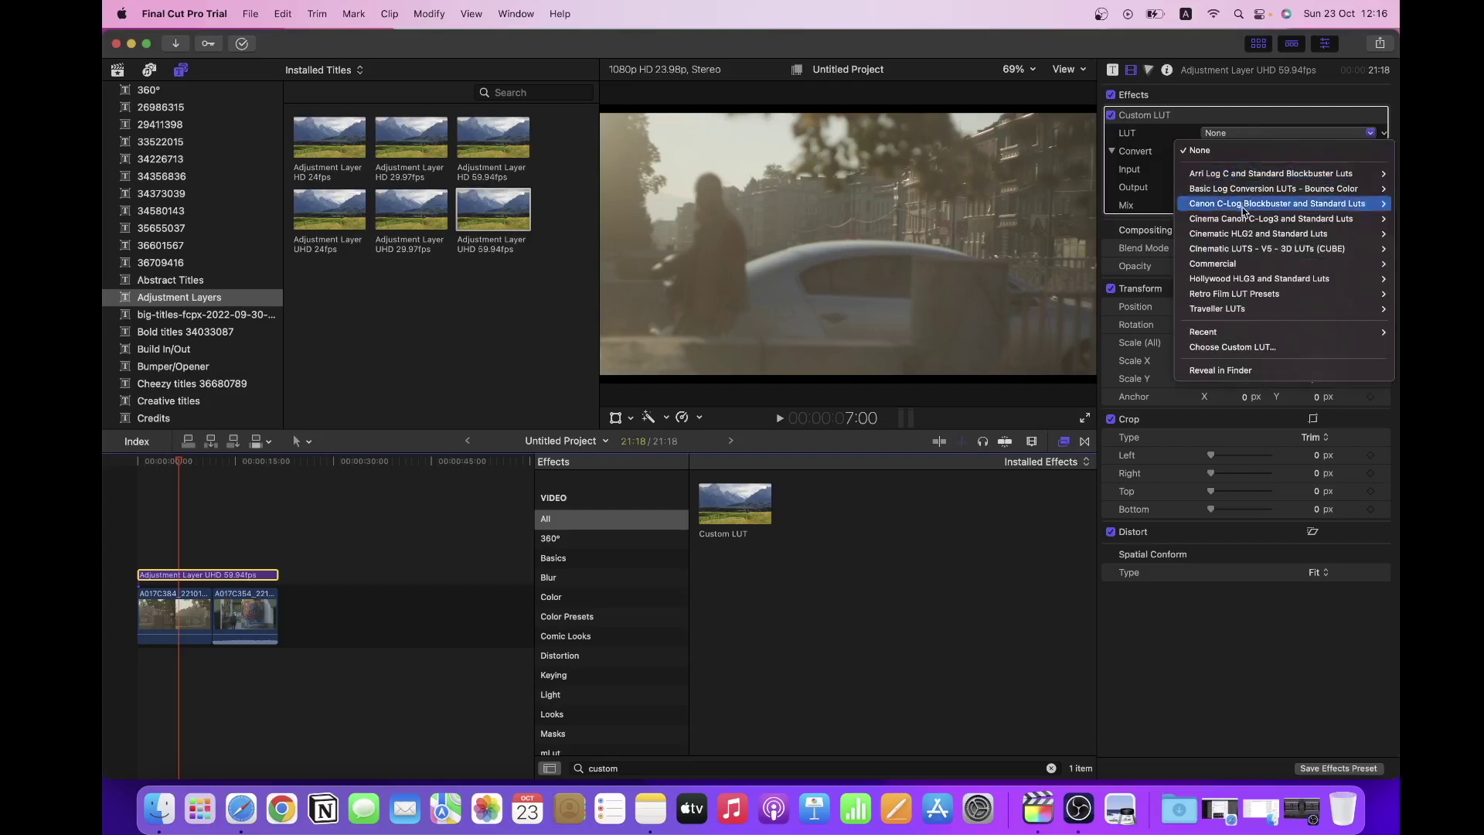
{"action": "left_click", "coordinate": [1243, 350]}
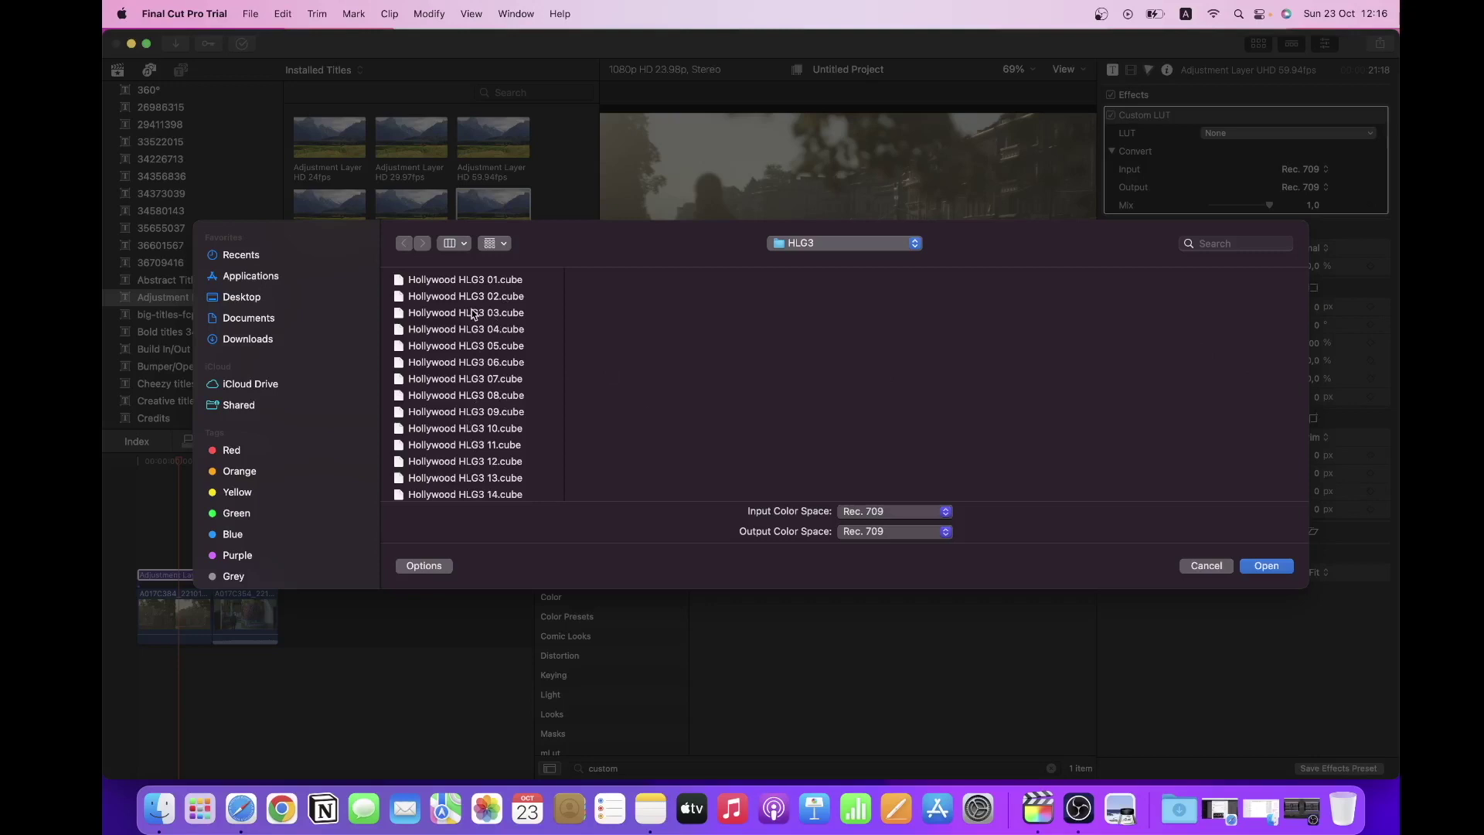
{"action": "key", "text": "Down"}
{"action": "key", "text": "shift+Down"}
{"action": "key", "text": "shift+Down"}
{"action": "key", "text": "shift+Down"}
{"action": "key", "text": "shift+Down"}
{"action": "key", "text": "shift+Down"}
{"action": "key", "text": "shift+Down"}
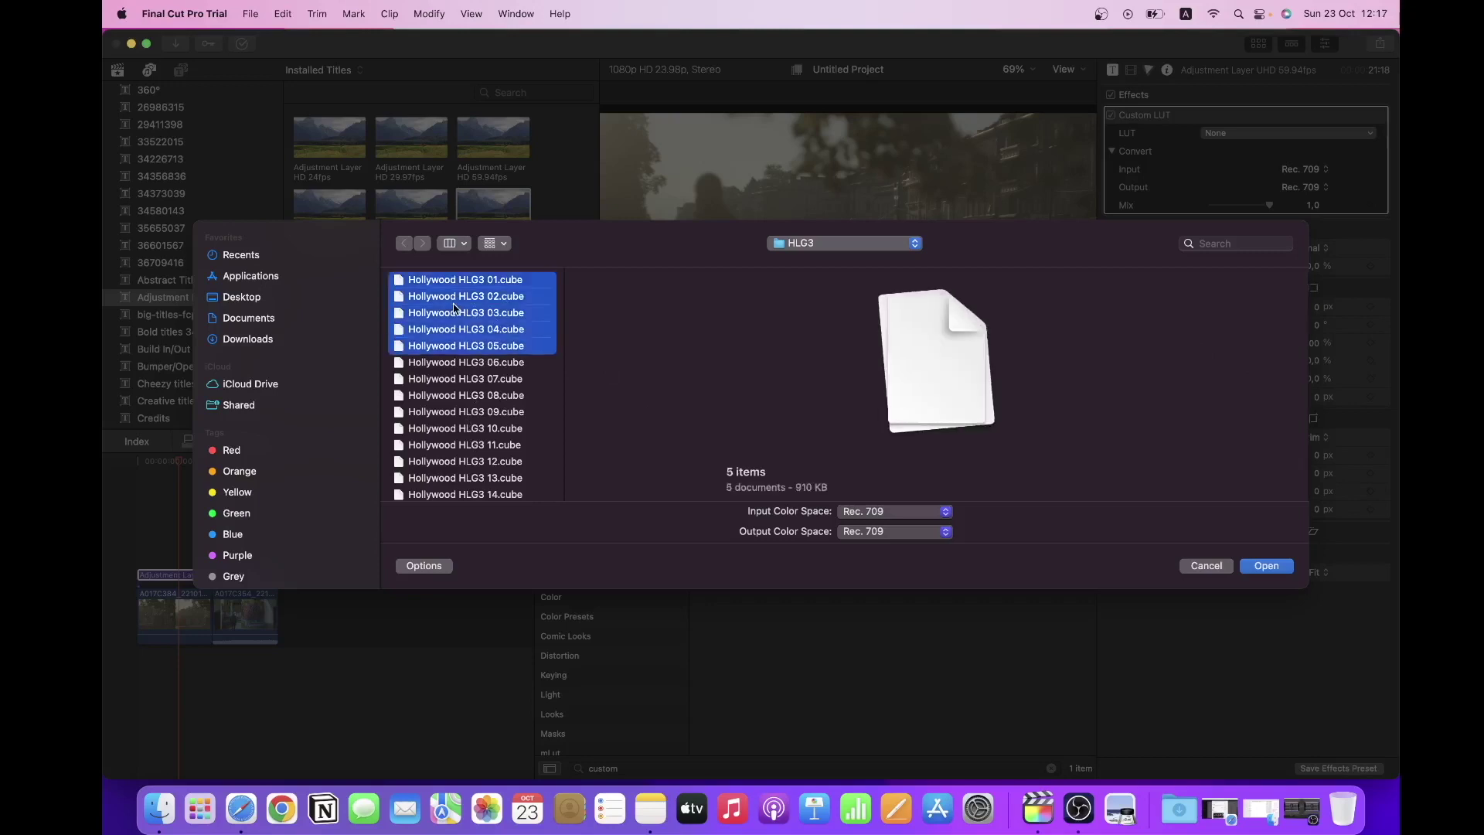
Step: Finish importing the HLG3 LUTs and set the LUT to Arri Log C and Standard Blockbuster 01
{"action": "left_click", "coordinate": [1255, 564]}
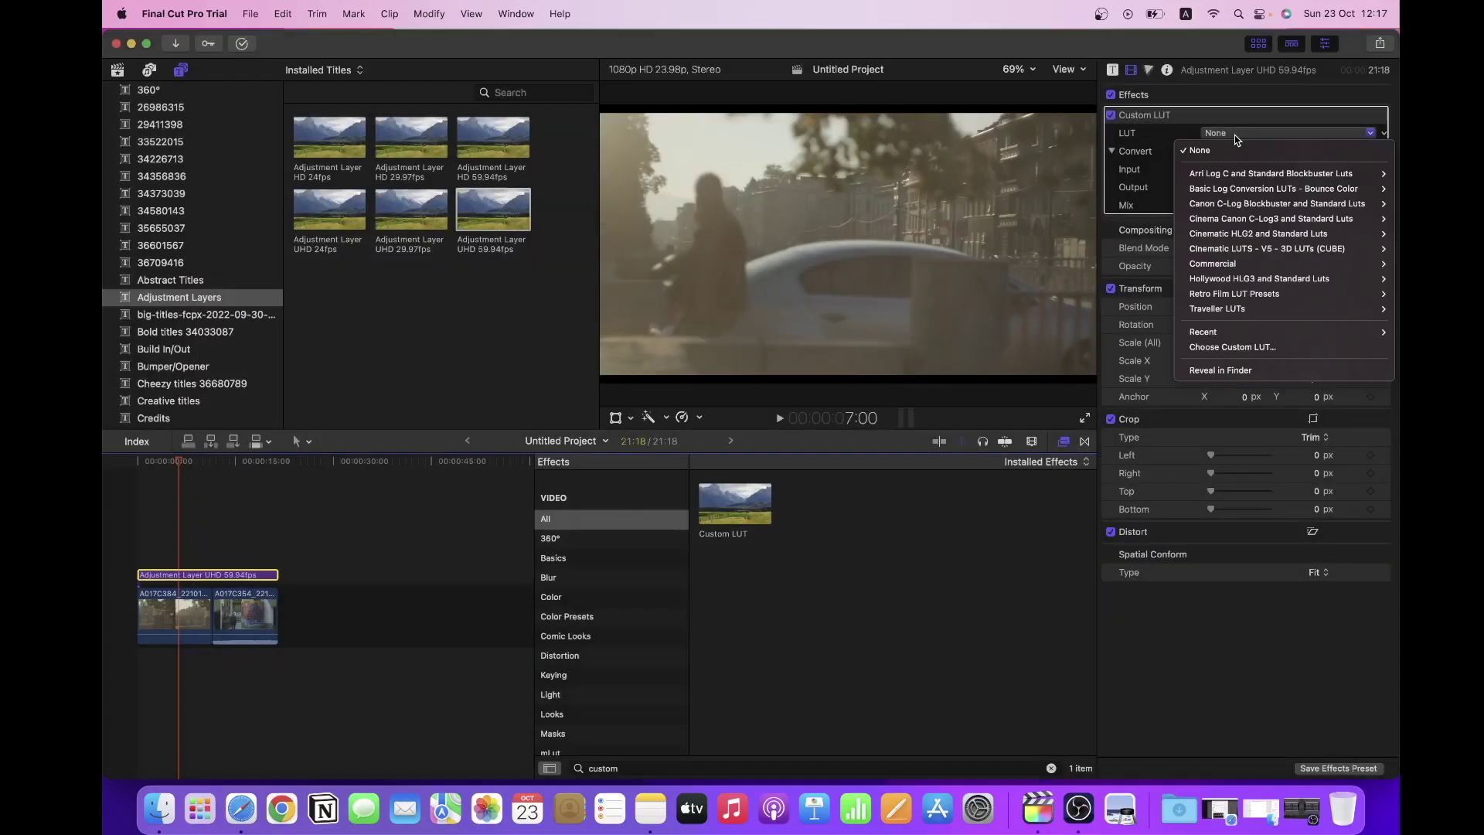
{"action": "left_click", "coordinate": [1237, 134]}
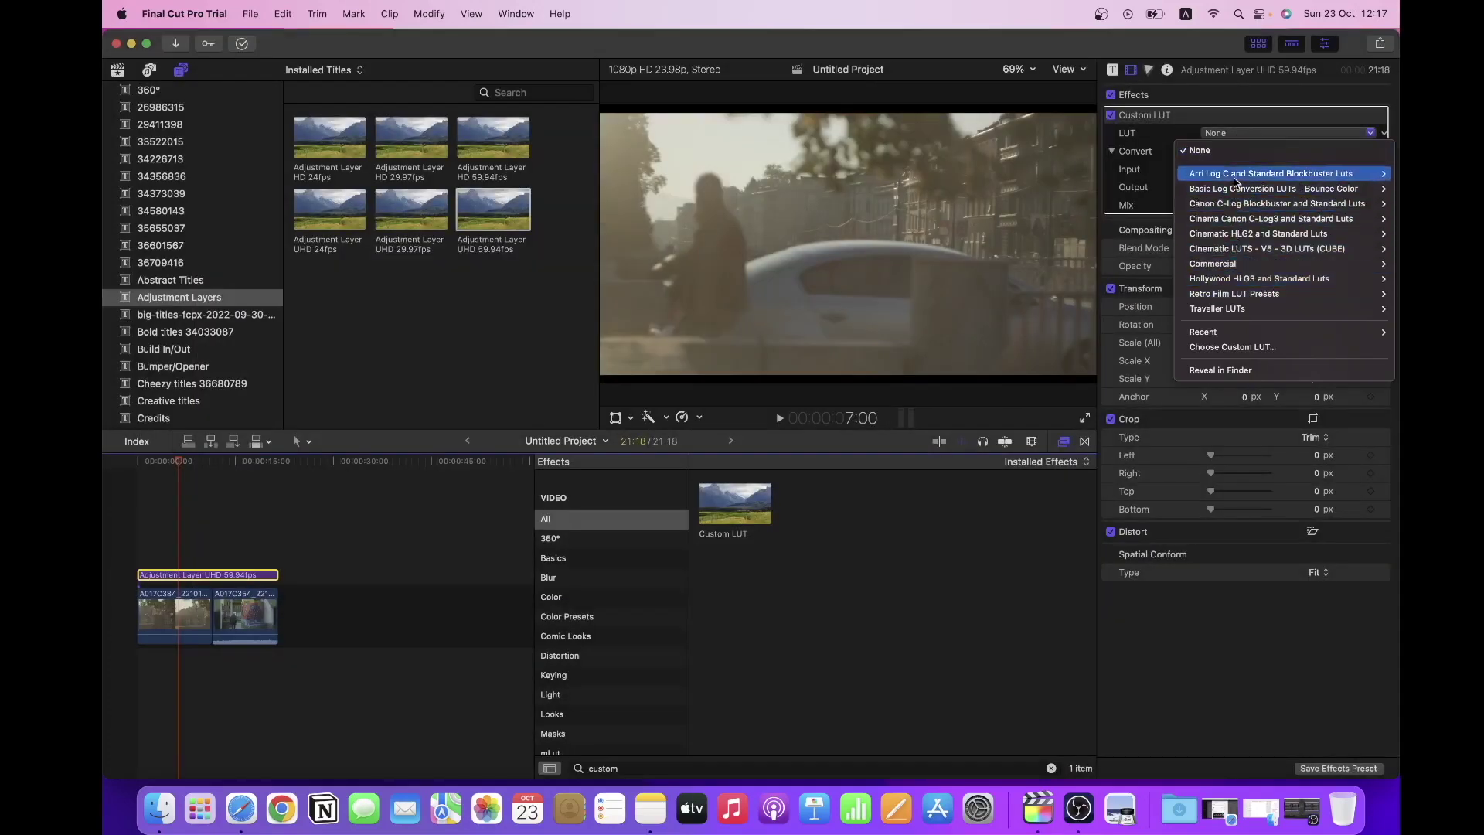
{"action": "mouse_move", "coordinate": [1240, 236]}
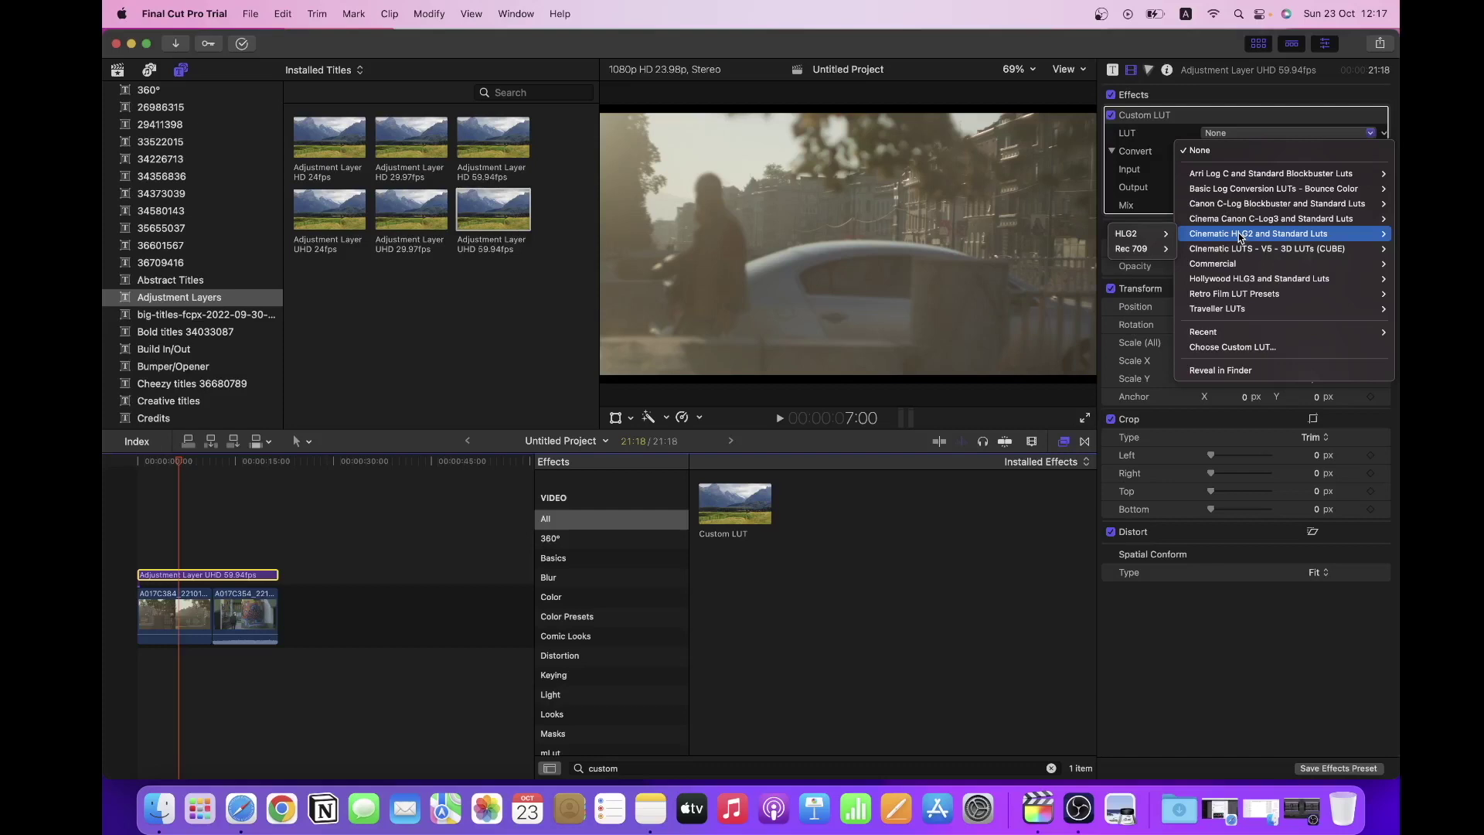
{"action": "mouse_move", "coordinate": [1183, 175]}
{"action": "mouse_move", "coordinate": [1136, 174]}
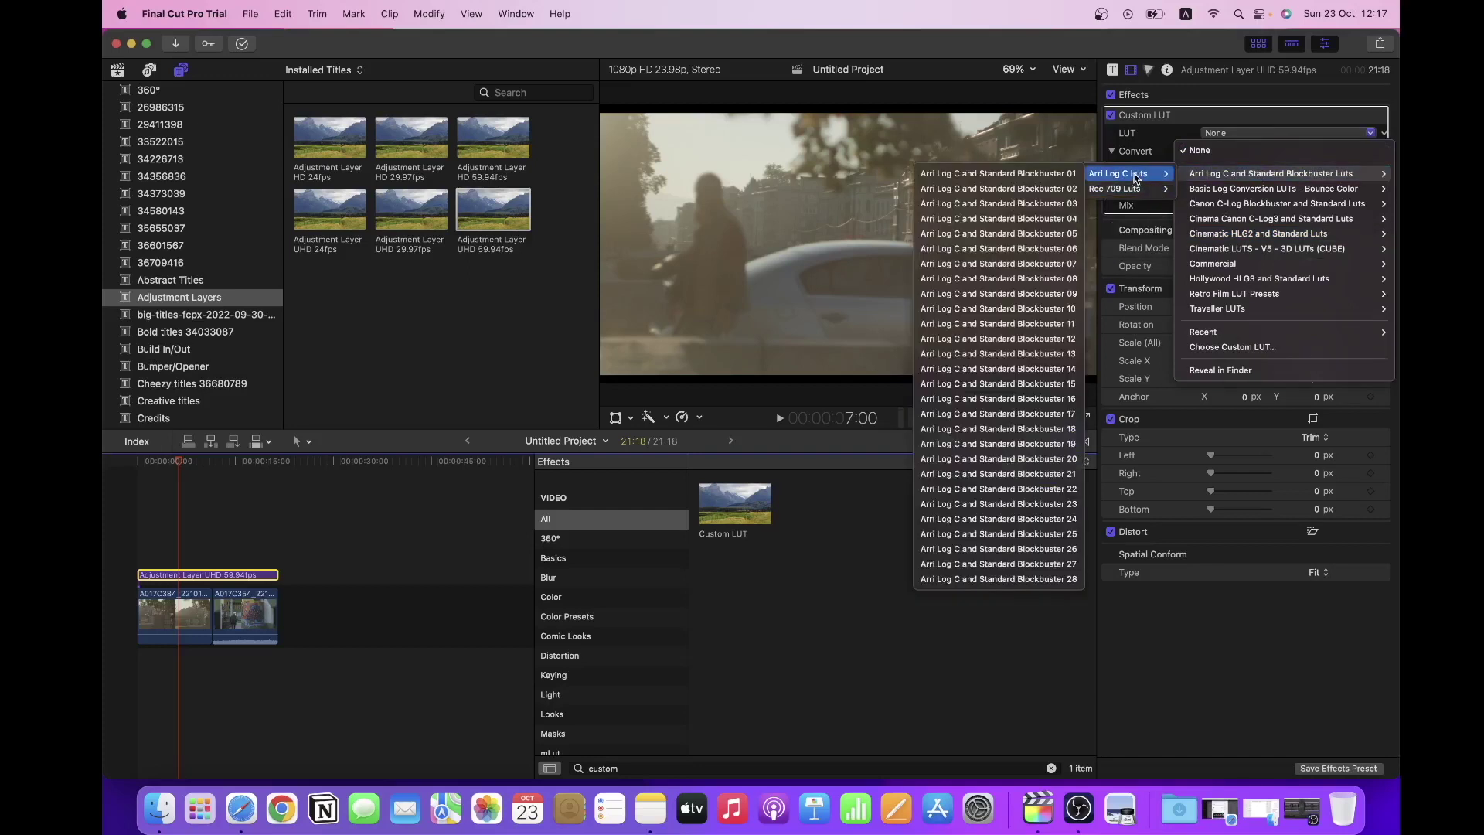
{"action": "left_click", "coordinate": [1036, 175]}
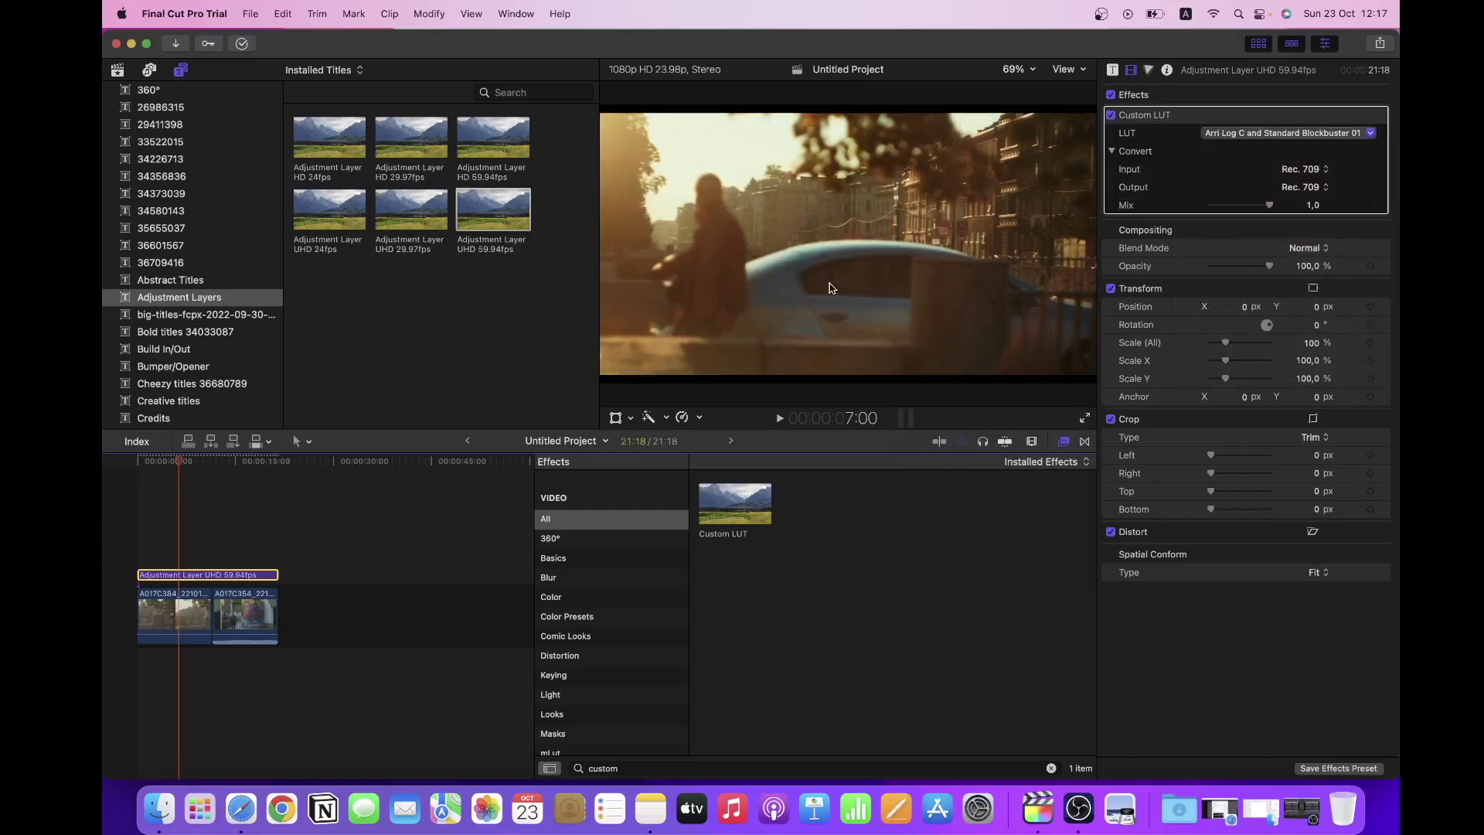
Step: Change the LUT to Arri Log C and Standard Blockbuster 02
{"action": "left_click", "coordinate": [1064, 442]}
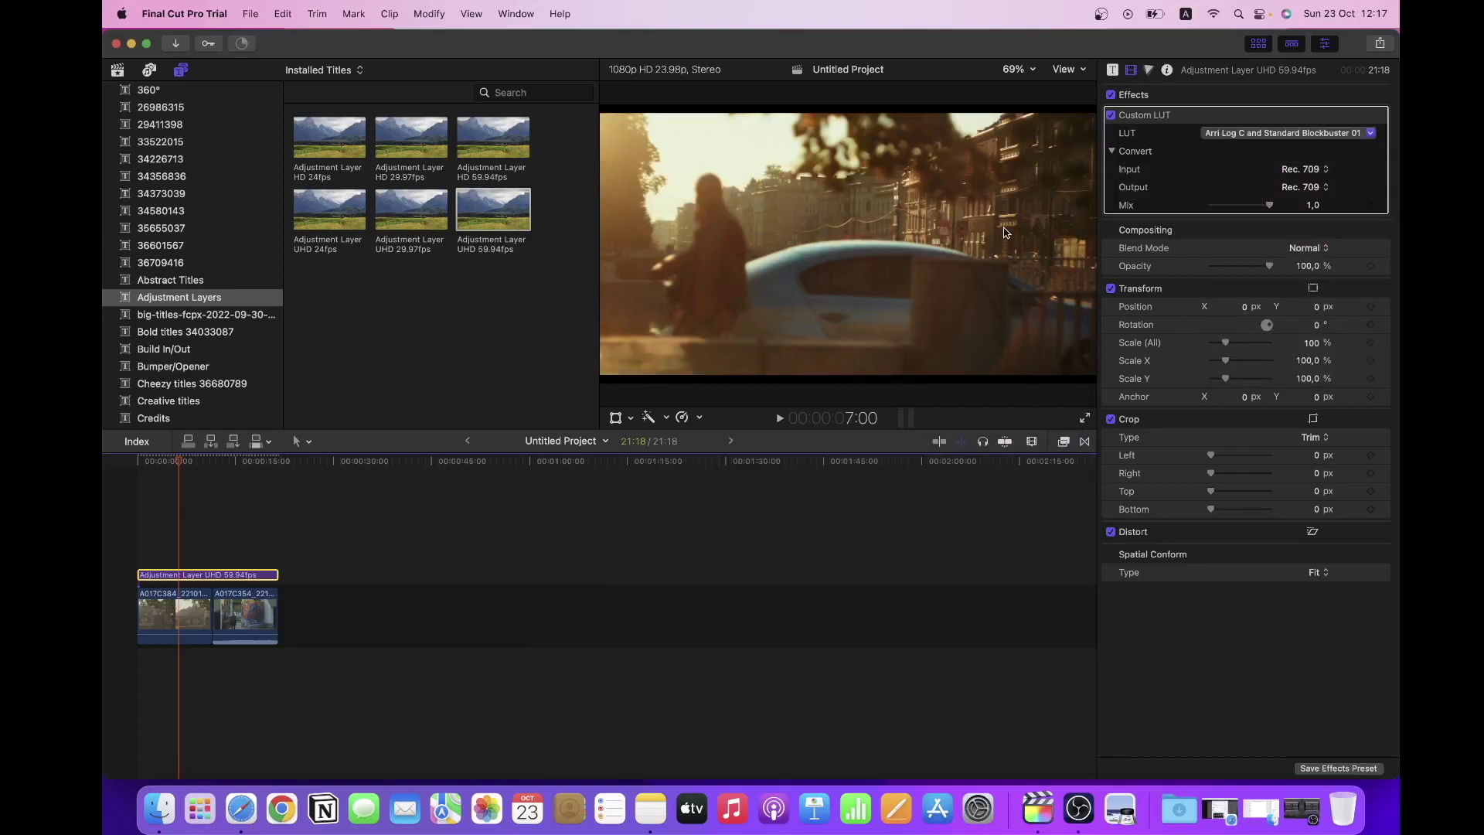
{"action": "left_click", "coordinate": [1274, 136]}
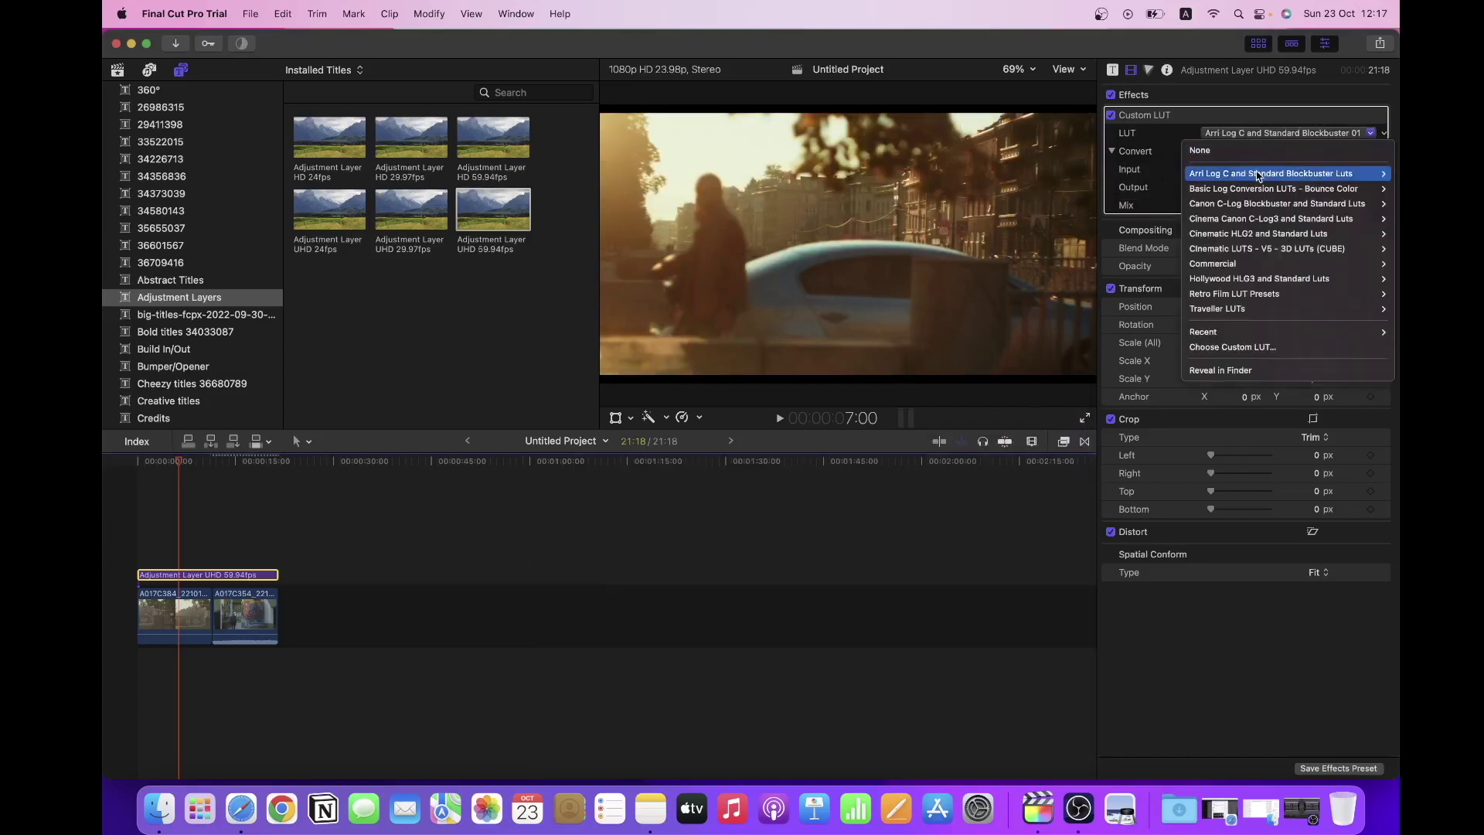
{"action": "mouse_move", "coordinate": [1255, 179]}
{"action": "mouse_move", "coordinate": [1164, 178]}
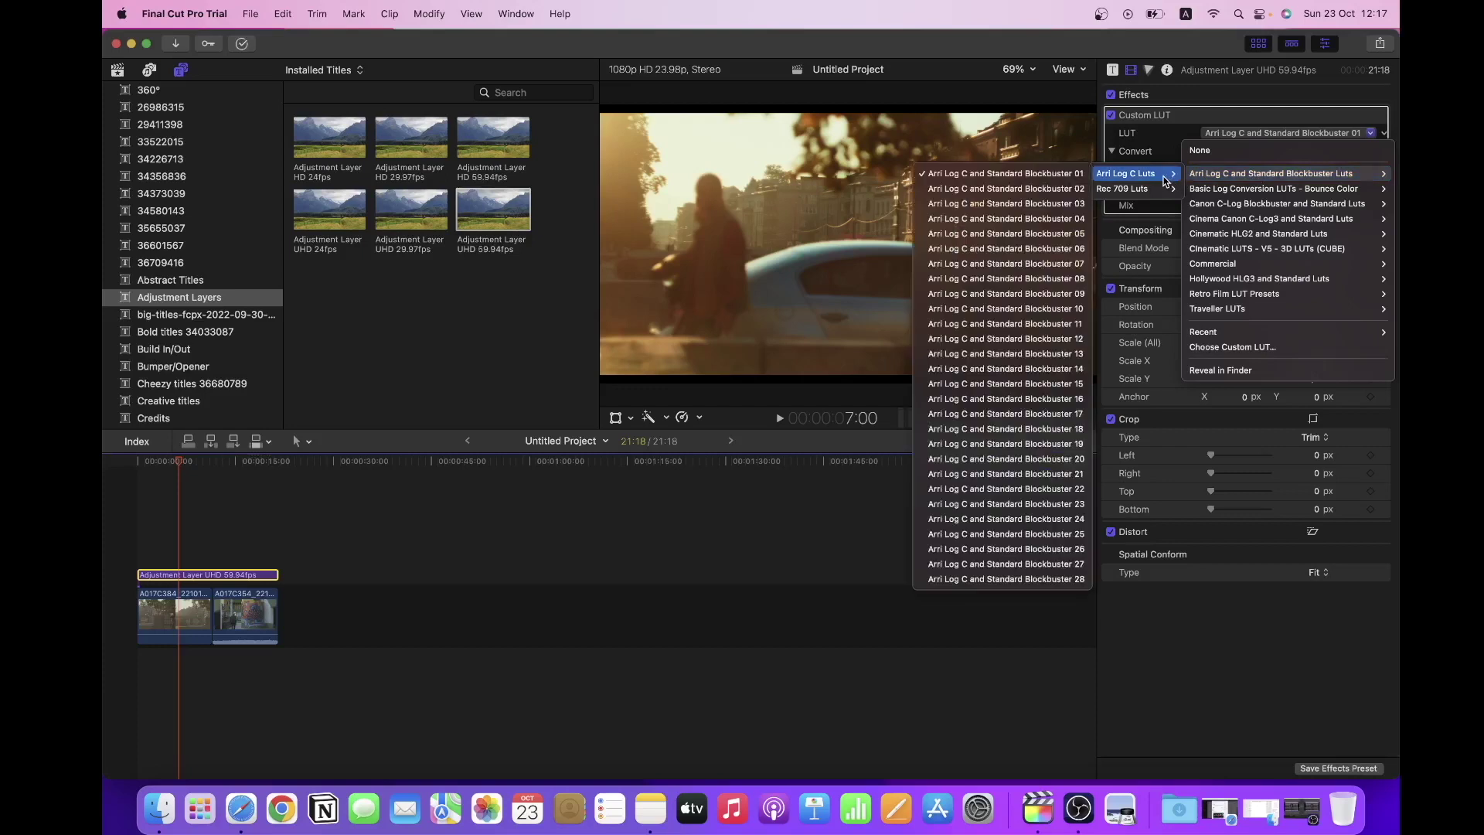
{"action": "left_click", "coordinate": [1028, 189]}
{"action": "left_click", "coordinate": [1280, 137]}
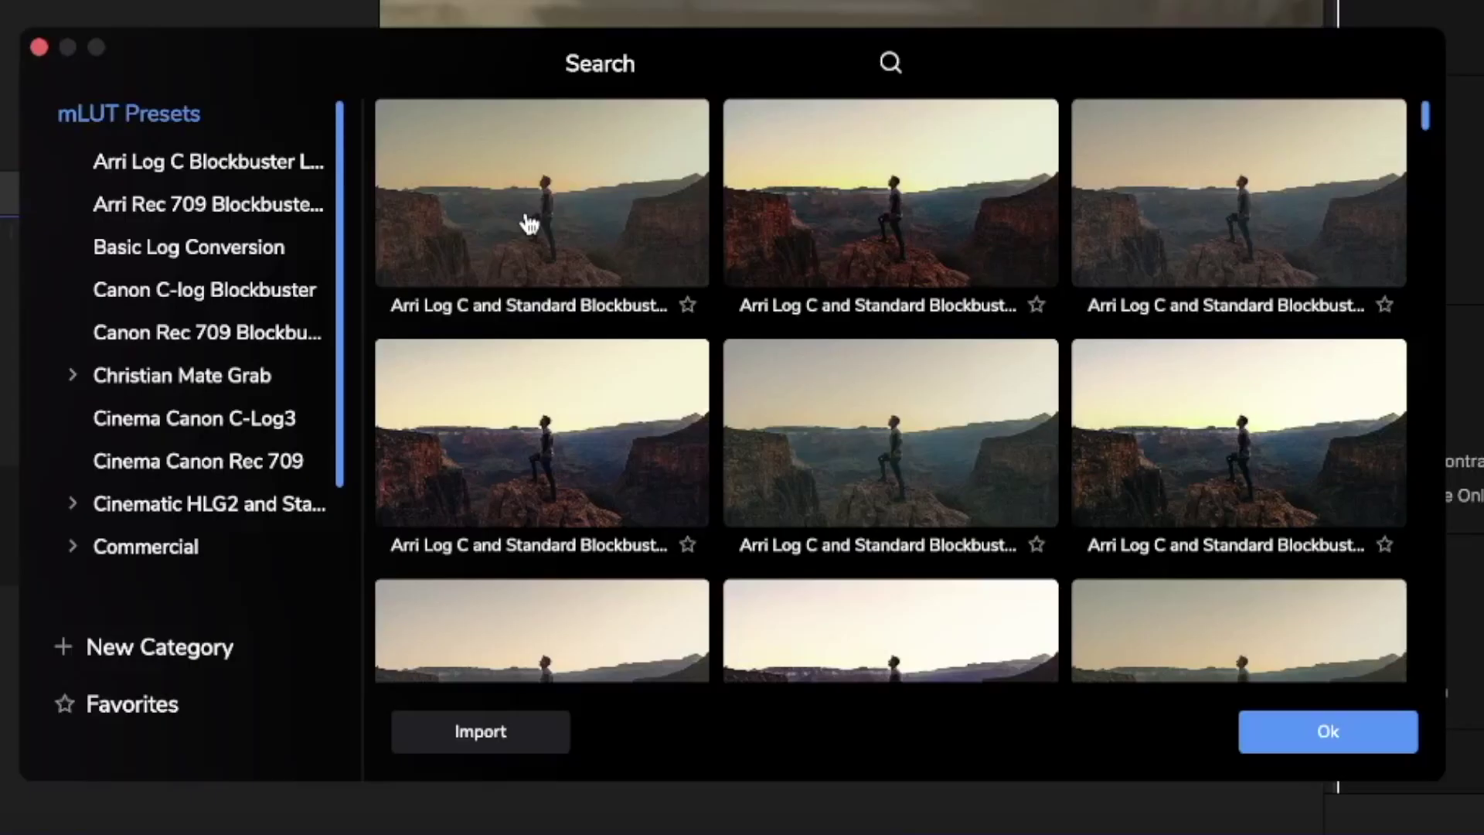
Step: Preview four more Arri Log C and Standard Blockbuster looks from the mLUT preset grid
{"action": "left_click", "coordinate": [891, 203]}
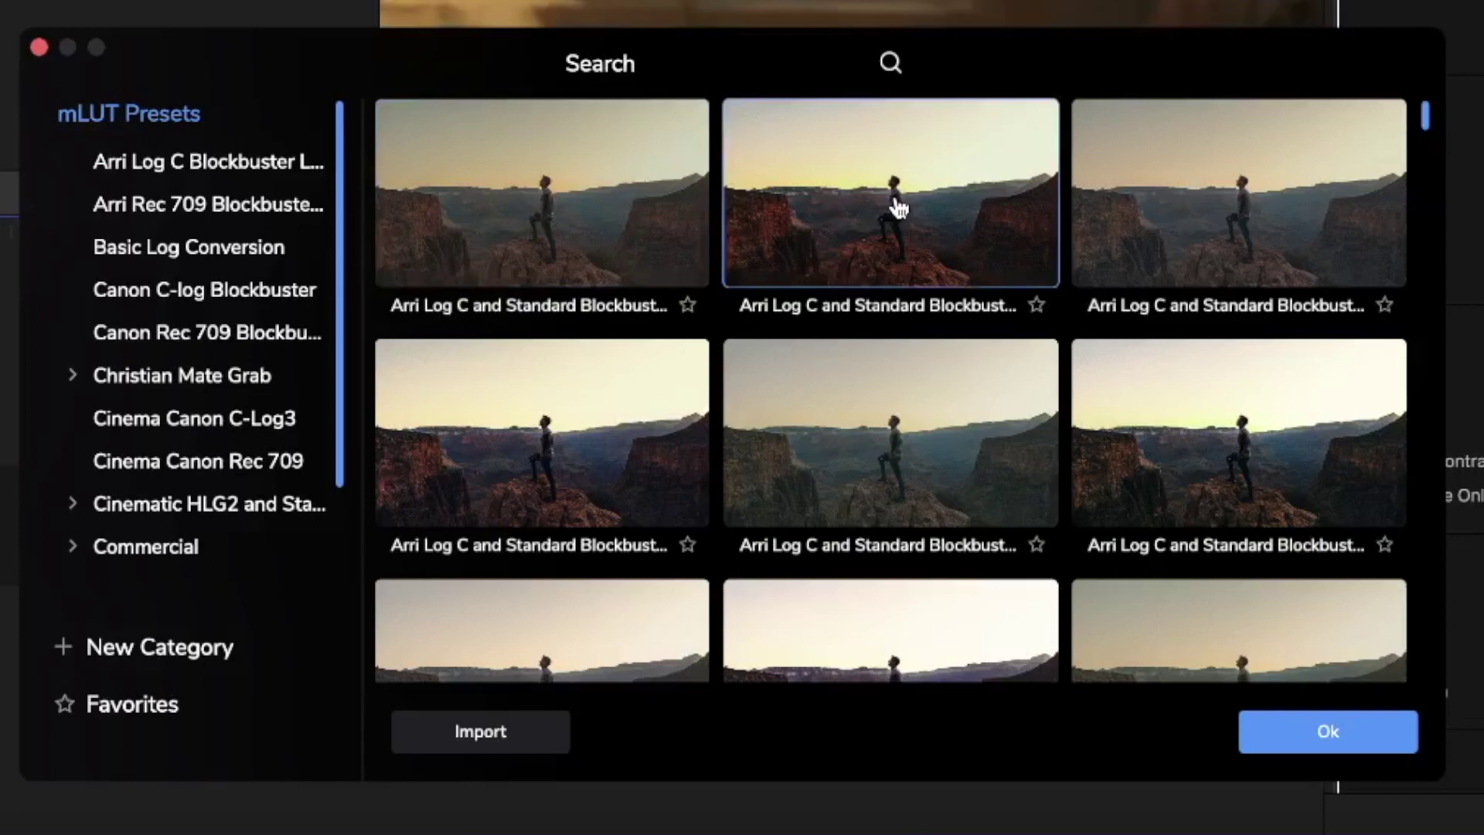
{"action": "left_click", "coordinate": [1219, 219]}
{"action": "left_click", "coordinate": [514, 435]}
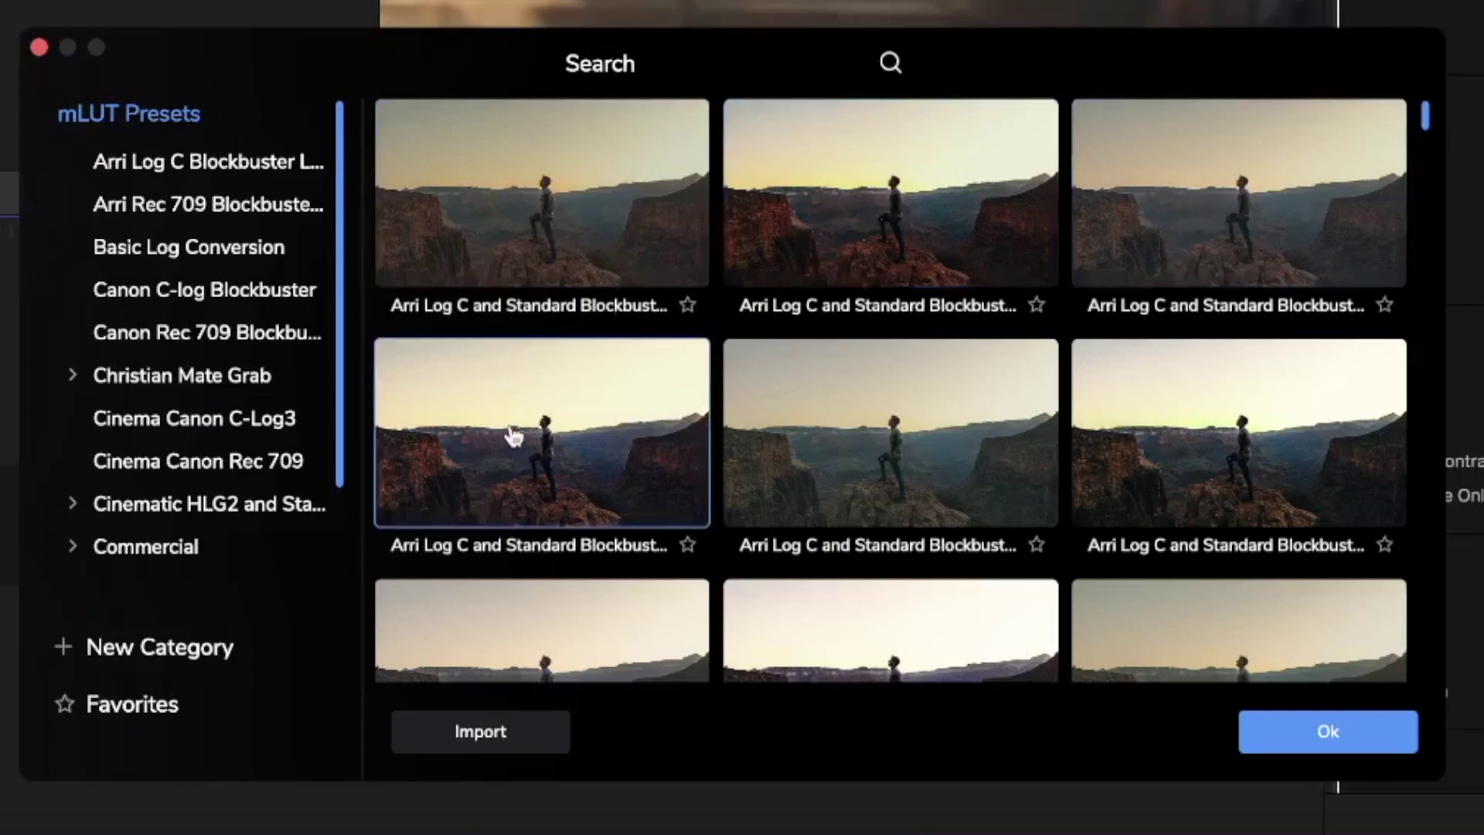
{"action": "left_click", "coordinate": [948, 463]}
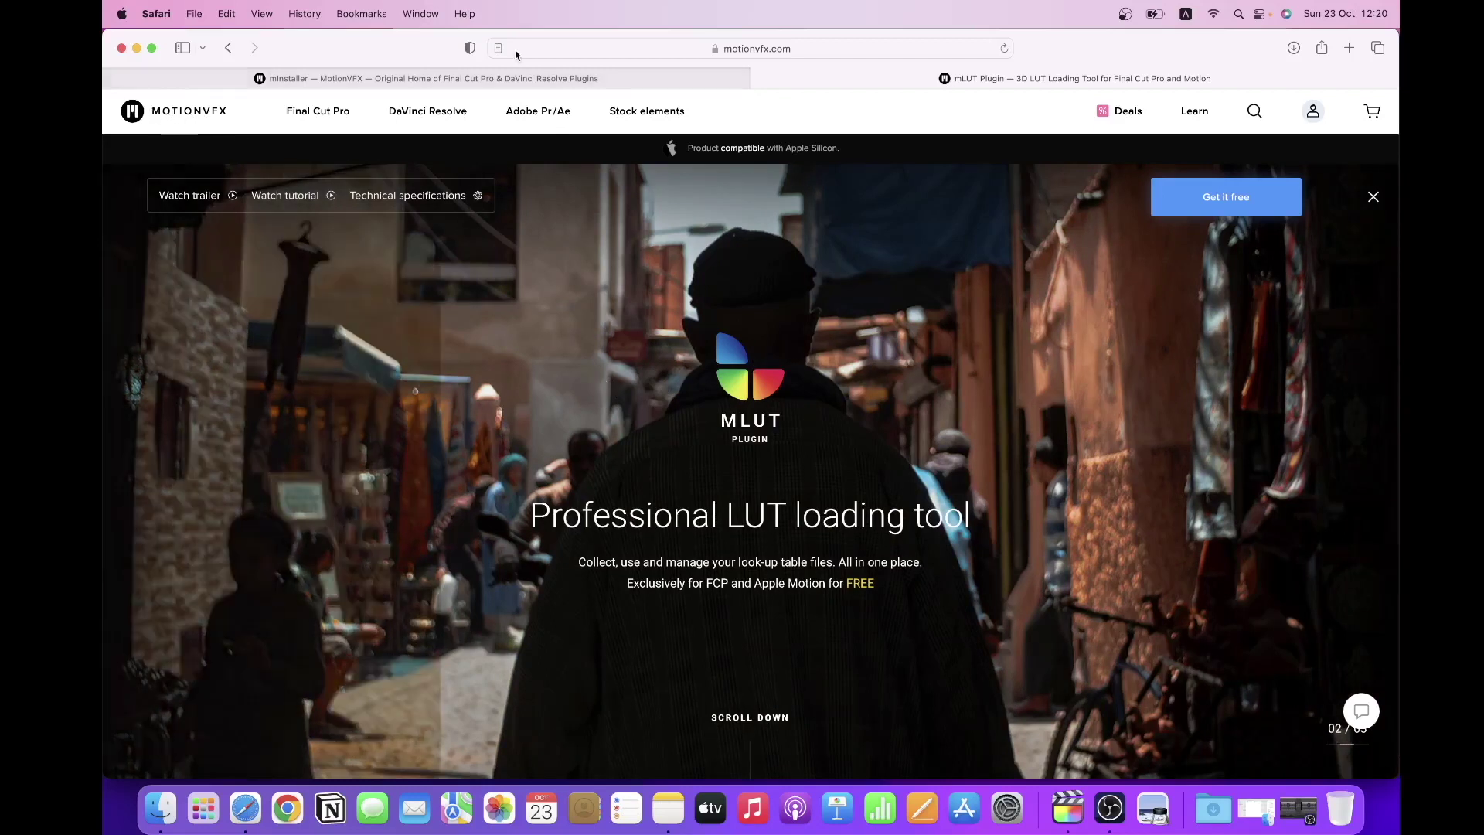
Step: Get the free mLUT plugin via the MotionVFX mInstaller pages, then return to Final Cut Pro
{"action": "left_click", "coordinate": [591, 77]}
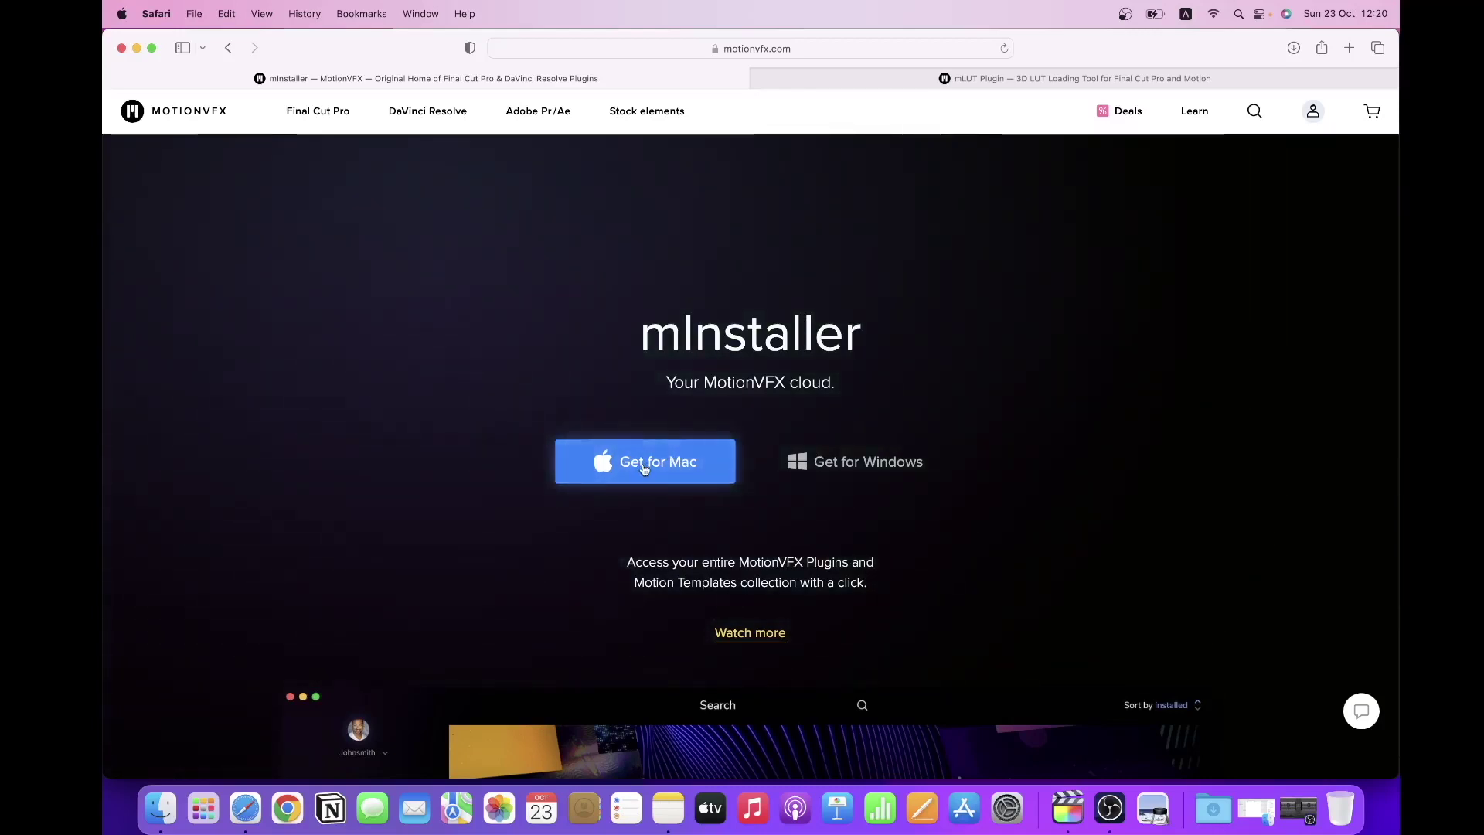
{"action": "left_click", "coordinate": [1040, 81]}
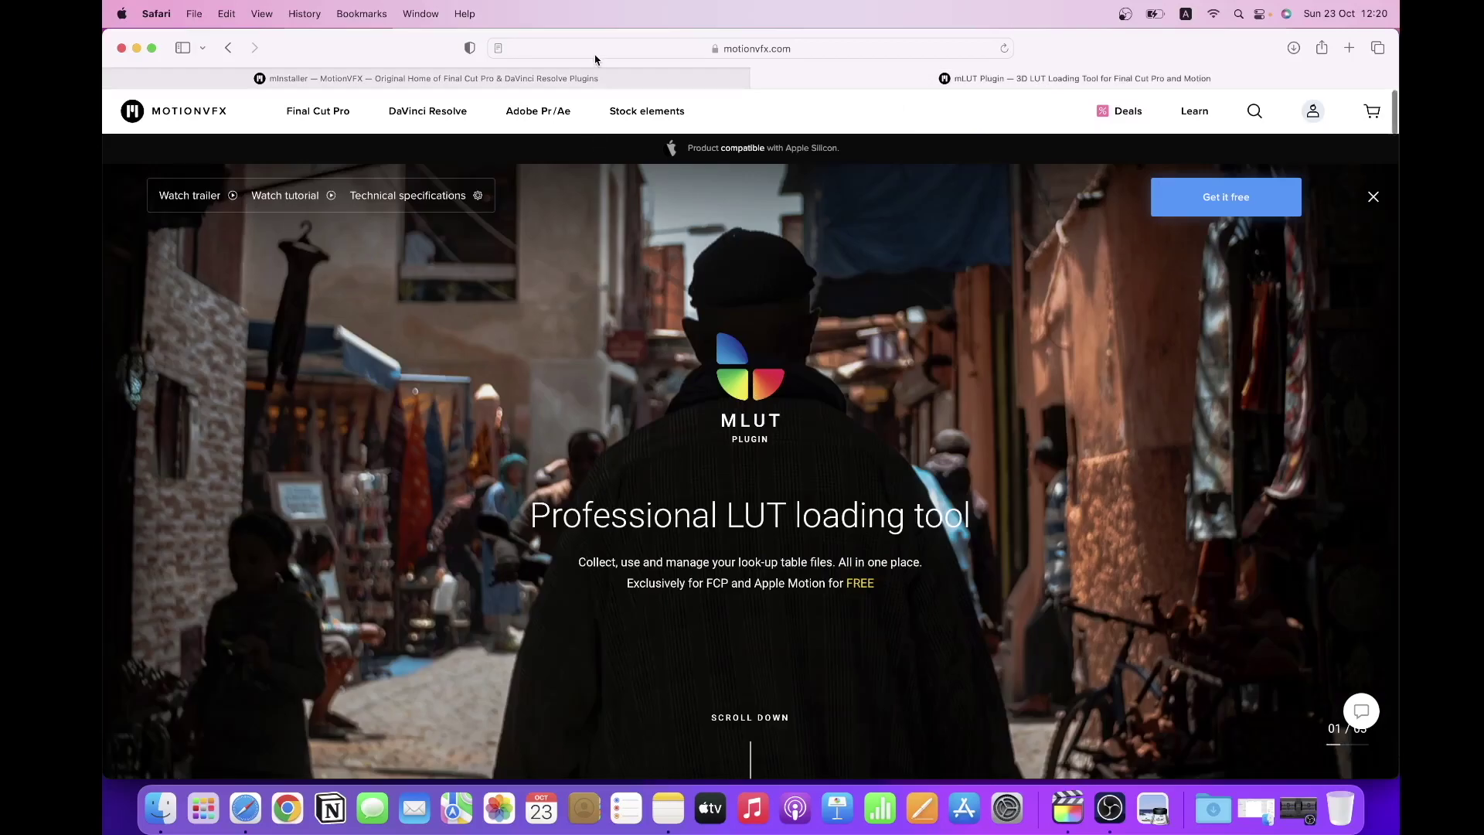
{"action": "left_click", "coordinate": [596, 78]}
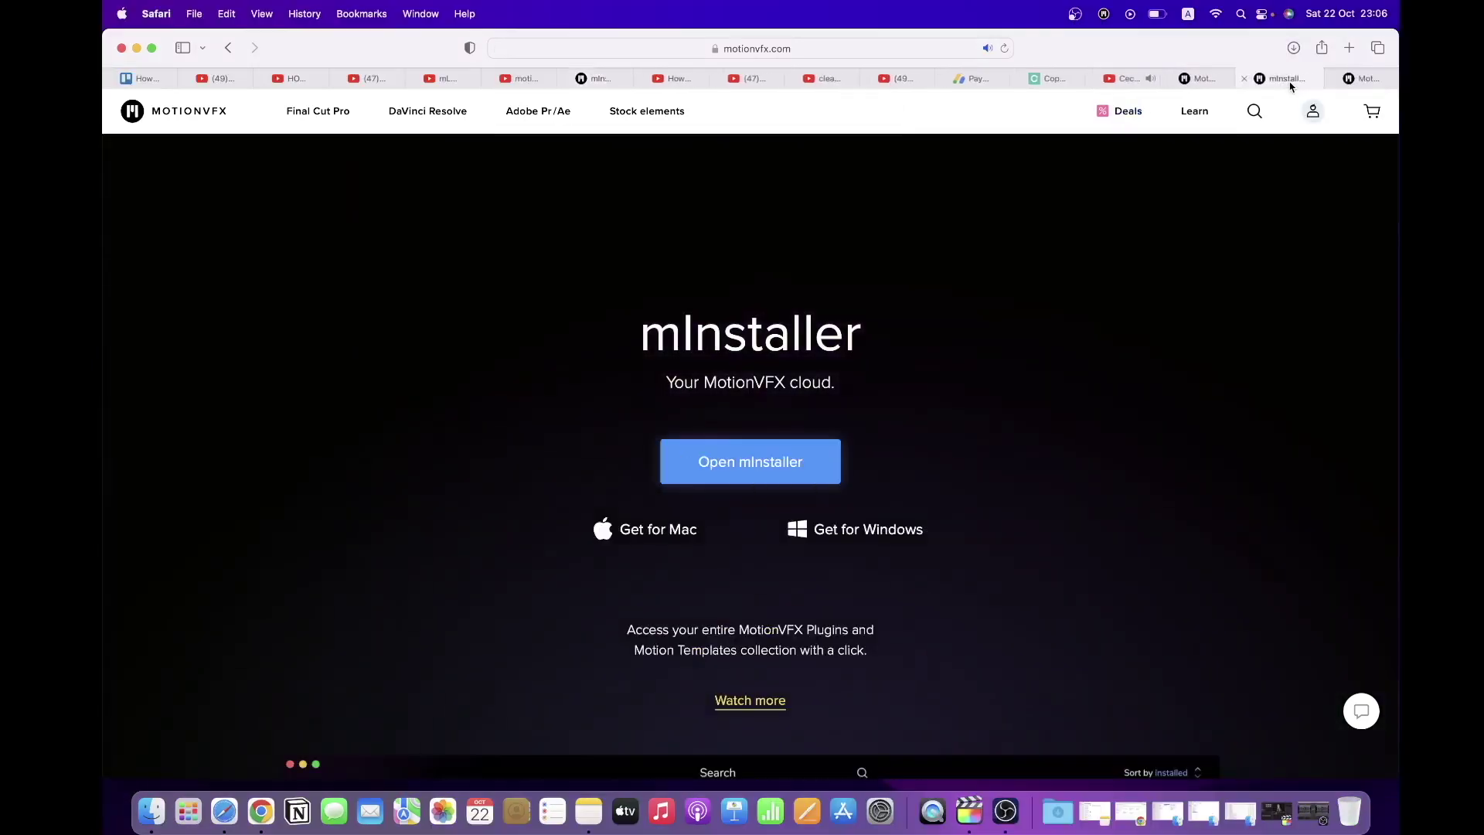
{"action": "left_click", "coordinate": [1363, 81]}
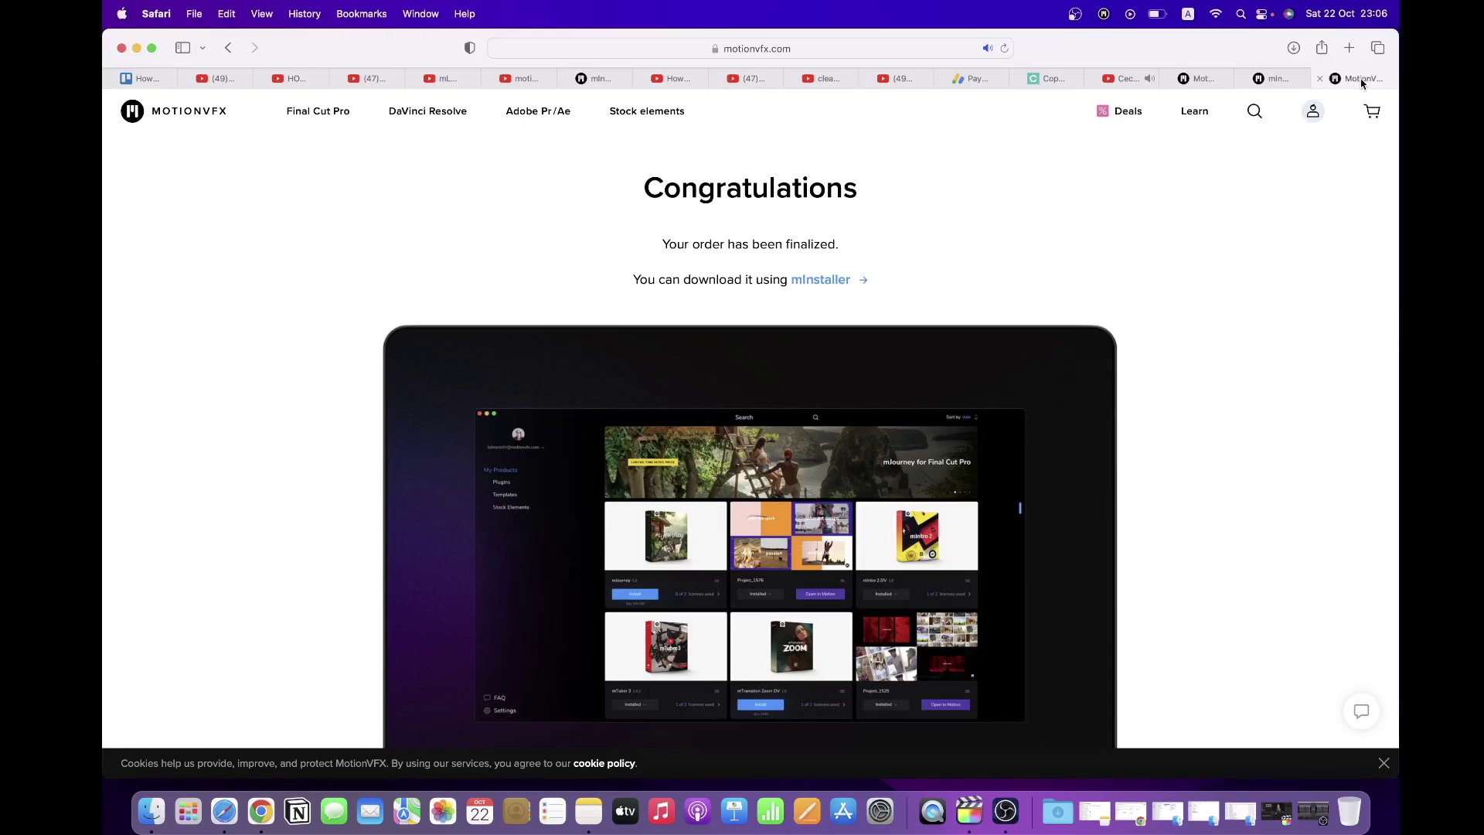
{"action": "left_click", "coordinate": [1276, 78]}
{"action": "left_click", "coordinate": [1290, 78]}
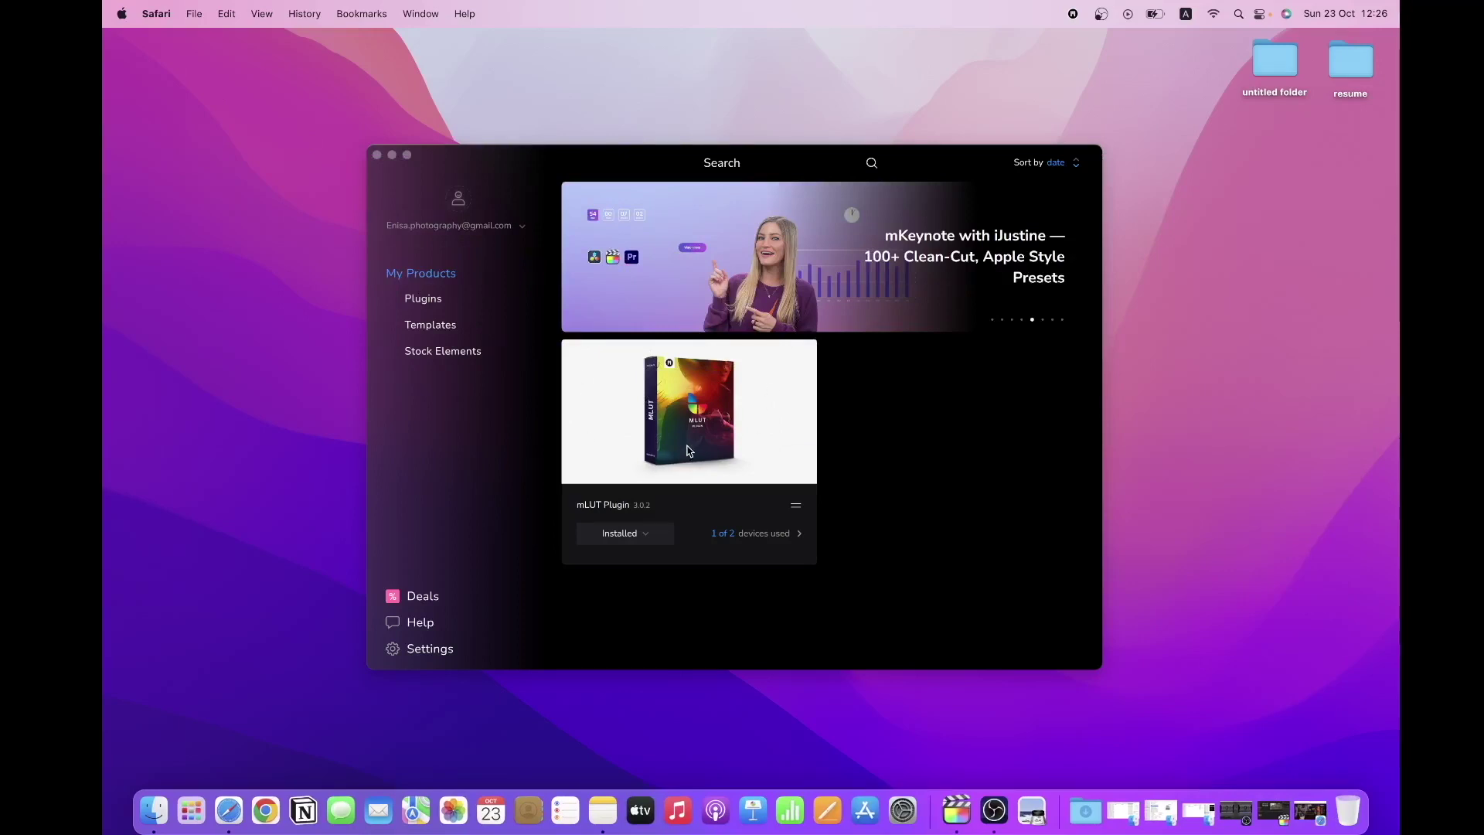
{"action": "left_click", "coordinate": [956, 810]}
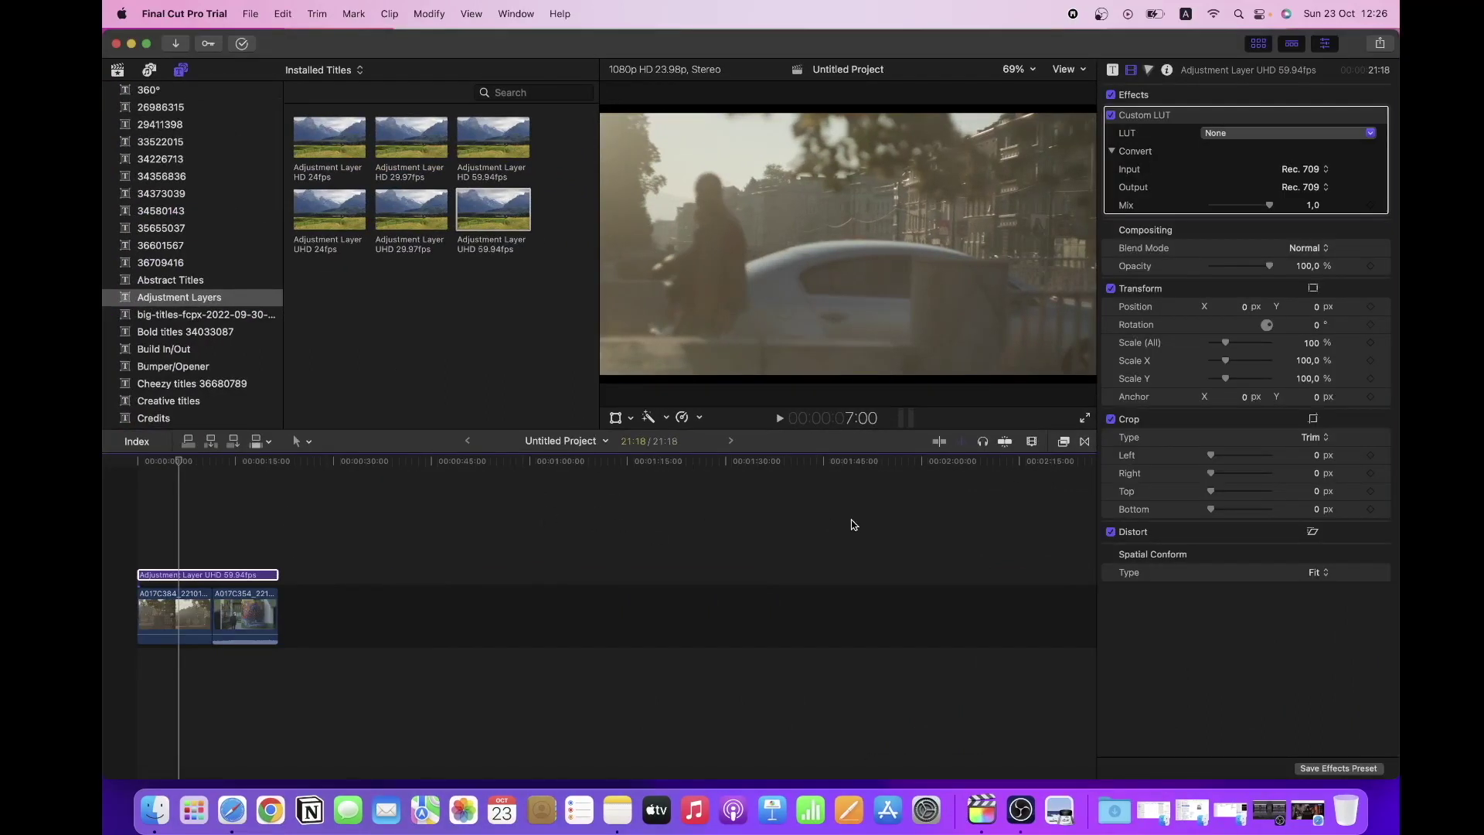
{"action": "left_click", "coordinate": [1062, 444]}
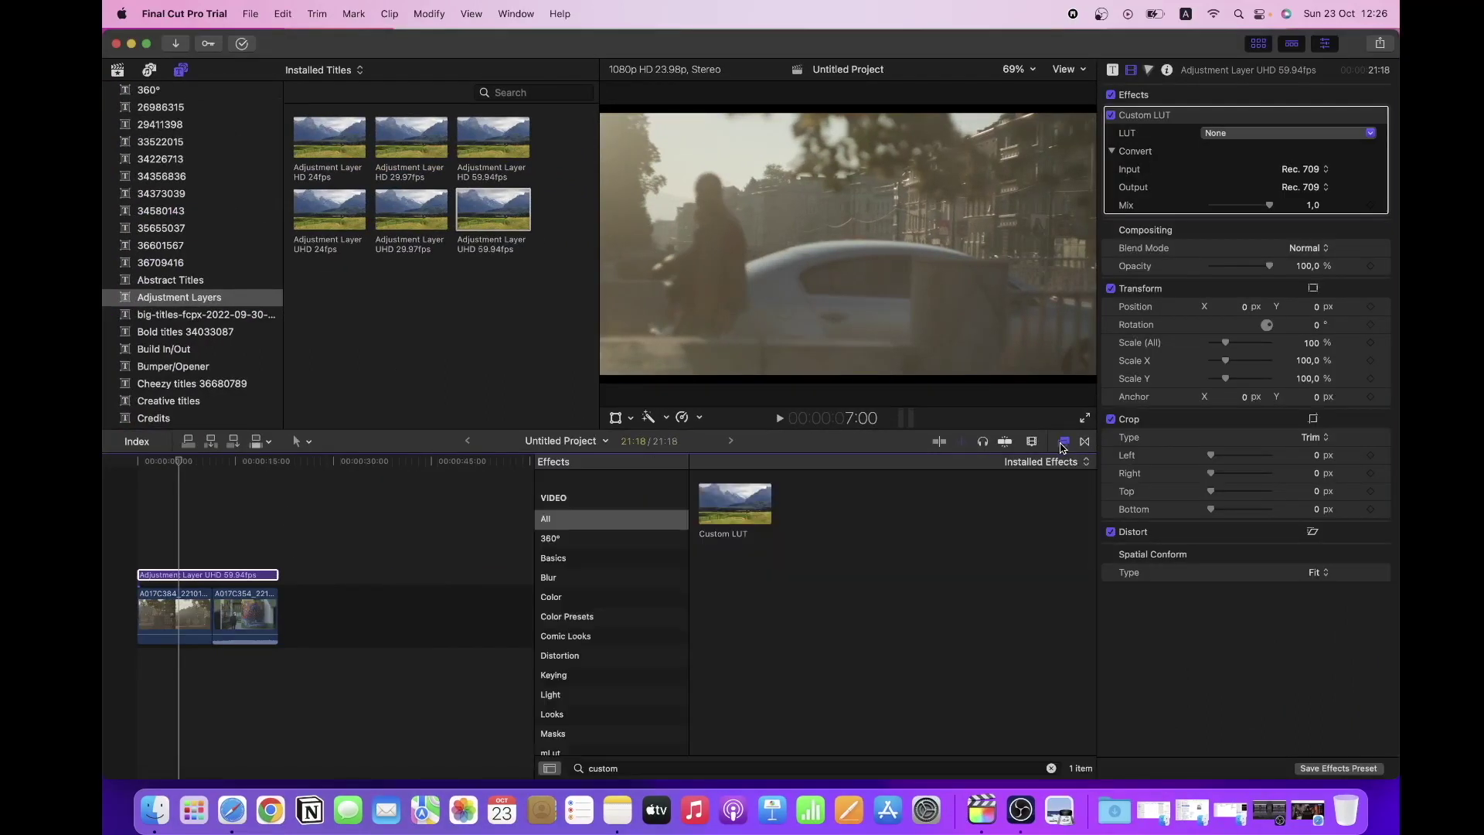
Step: Apply mLut by motionVFX, found by searching 'mlut', and open its mLUT Presets browser
{"action": "left_click", "coordinate": [635, 766]}
{"action": "type", "text": "mlut"}
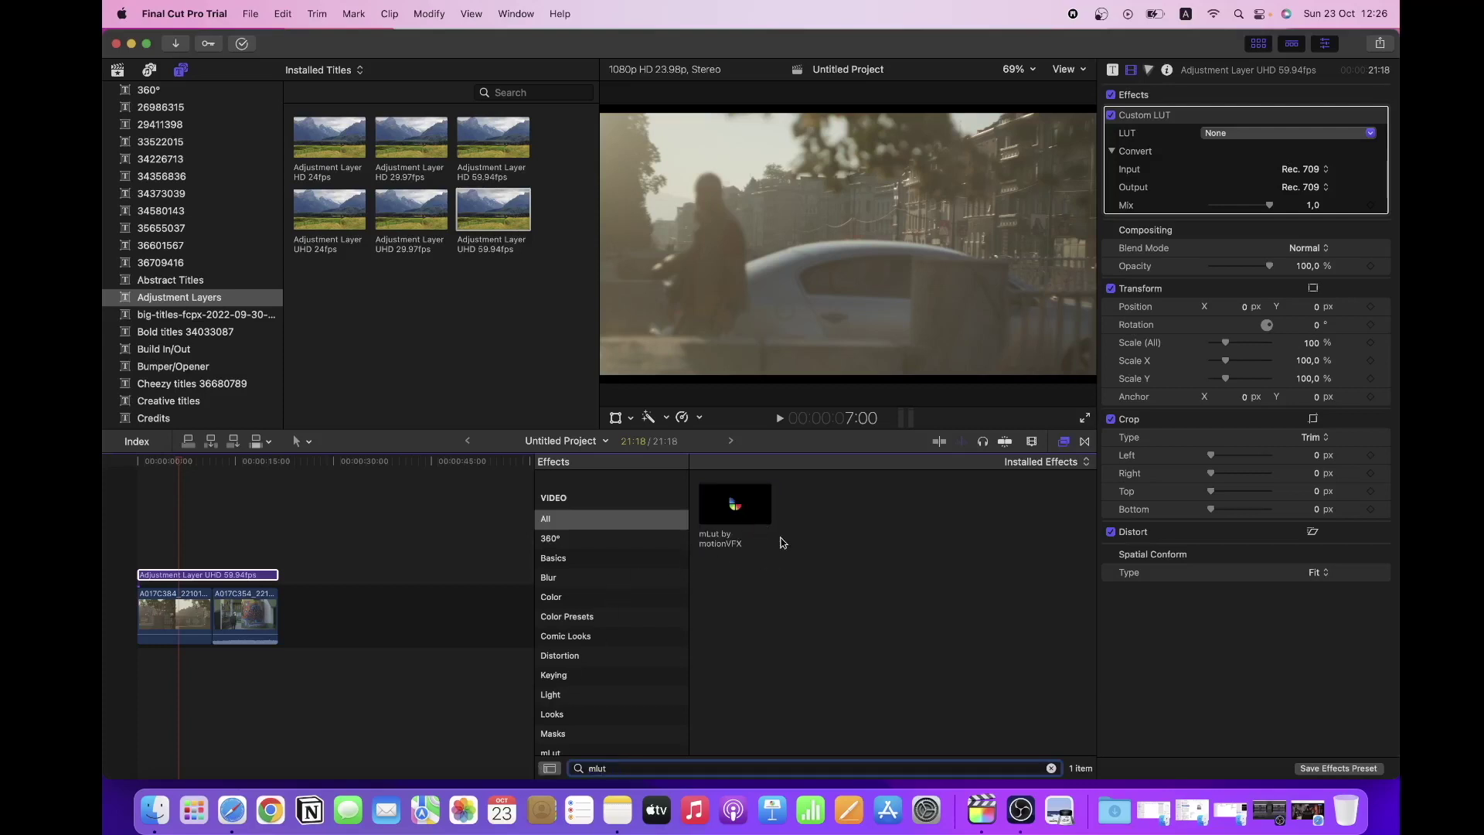
{"action": "double_click", "coordinate": [736, 513]}
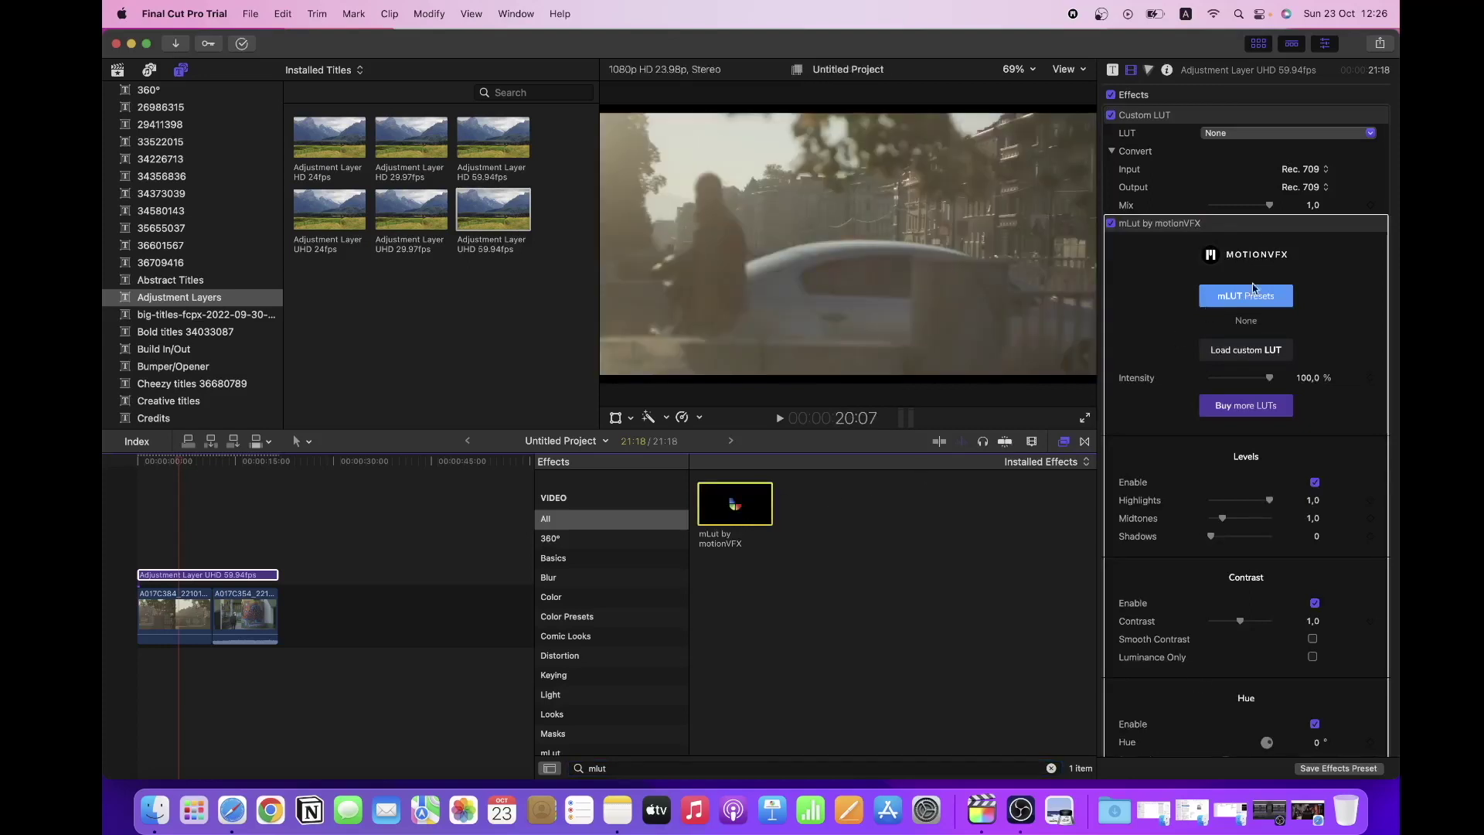
{"action": "scroll", "coordinate": [1244, 302], "scroll_direction": "down", "scroll_amount": 2}
{"action": "left_click", "coordinate": [1063, 441]}
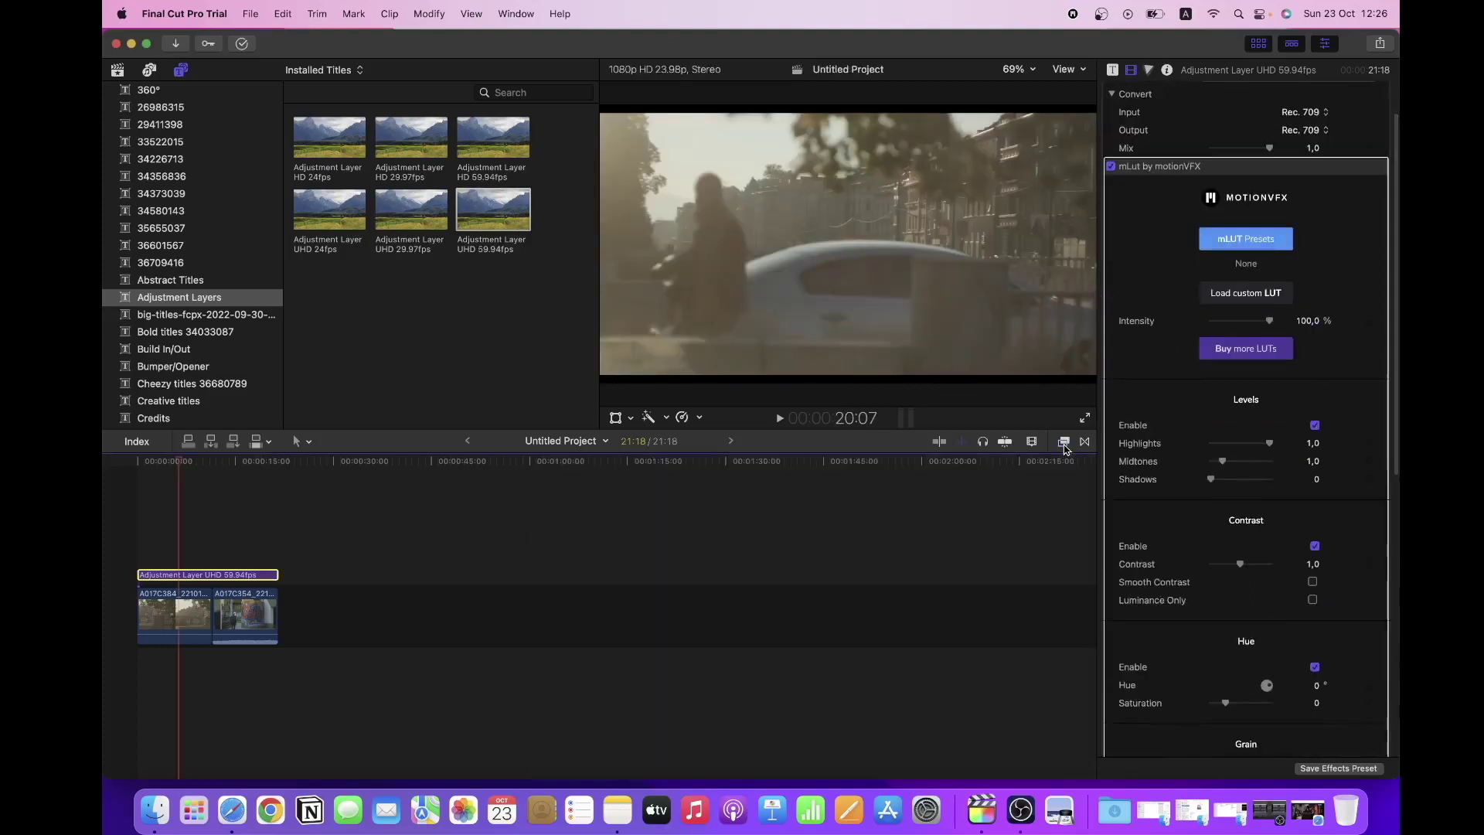
{"action": "left_click", "coordinate": [1246, 240]}
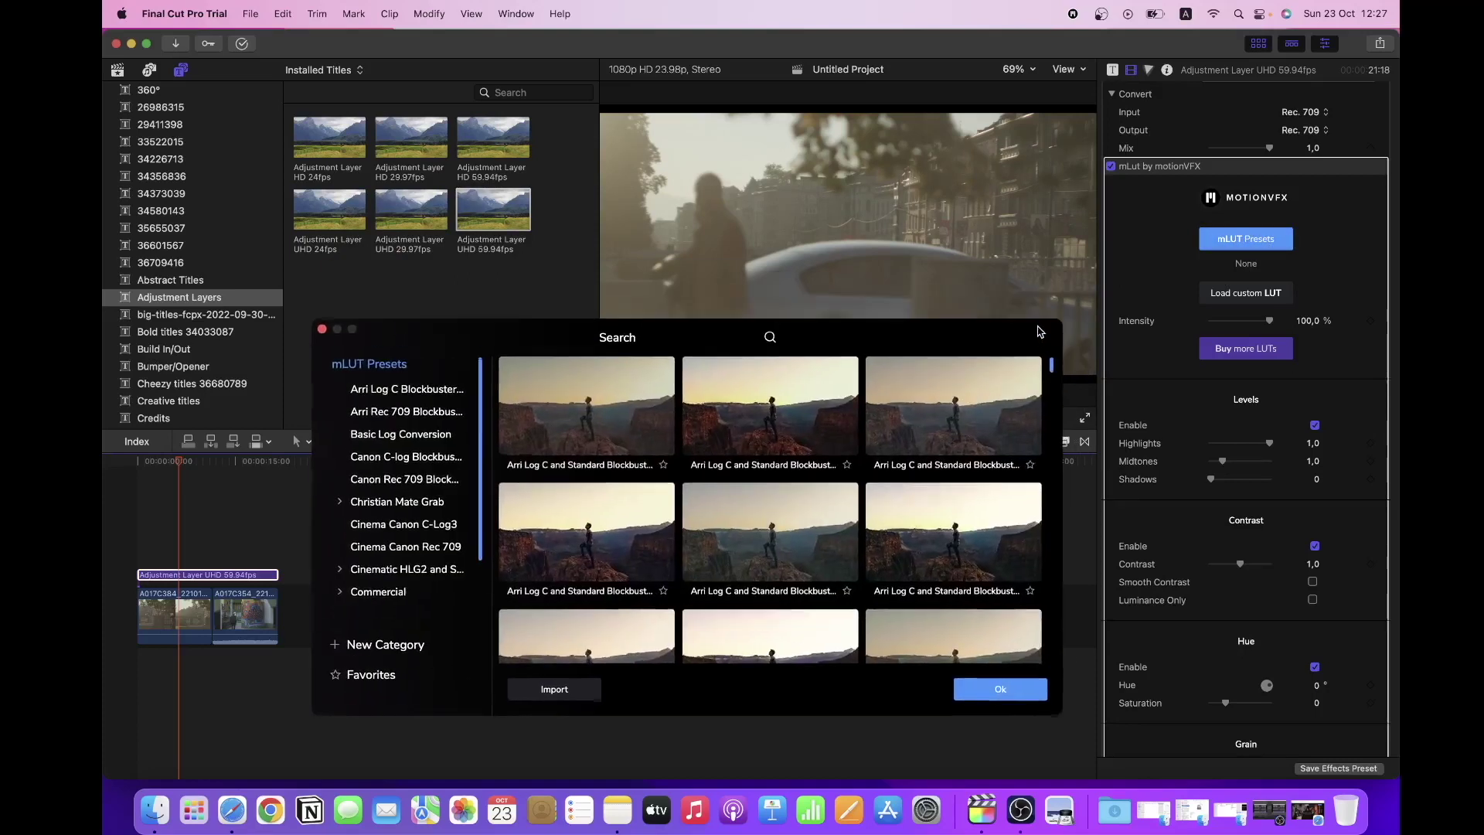
{"action": "left_click_drag", "start_coordinate": [1034, 338], "coordinate": [1137, 368]}
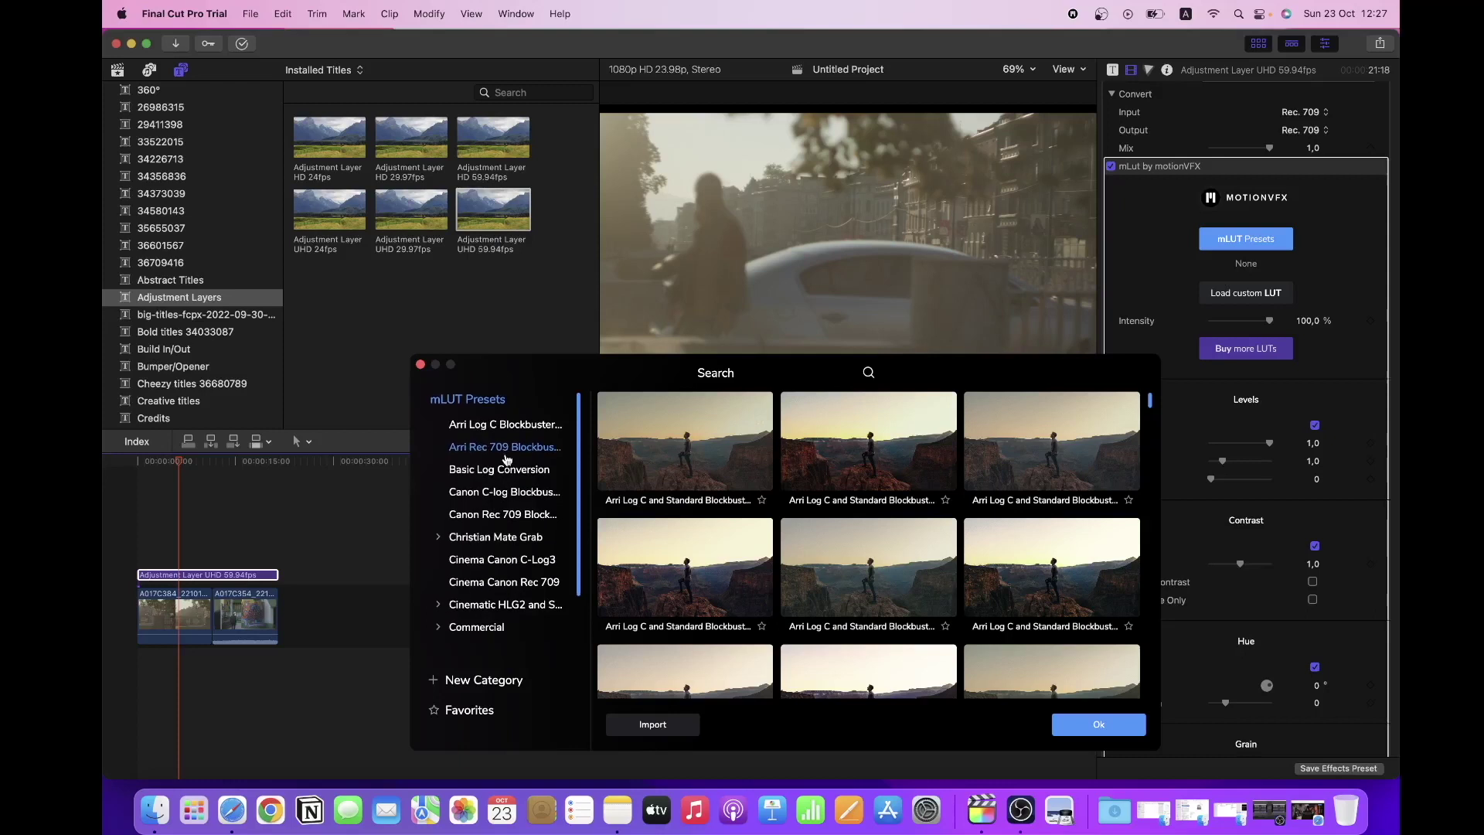
Step: Preview five Arri Log C and Standard Blockbuster presets, keep one, and enlarge the preset window
{"action": "scroll", "coordinate": [495, 528], "scroll_direction": "down", "scroll_amount": 2}
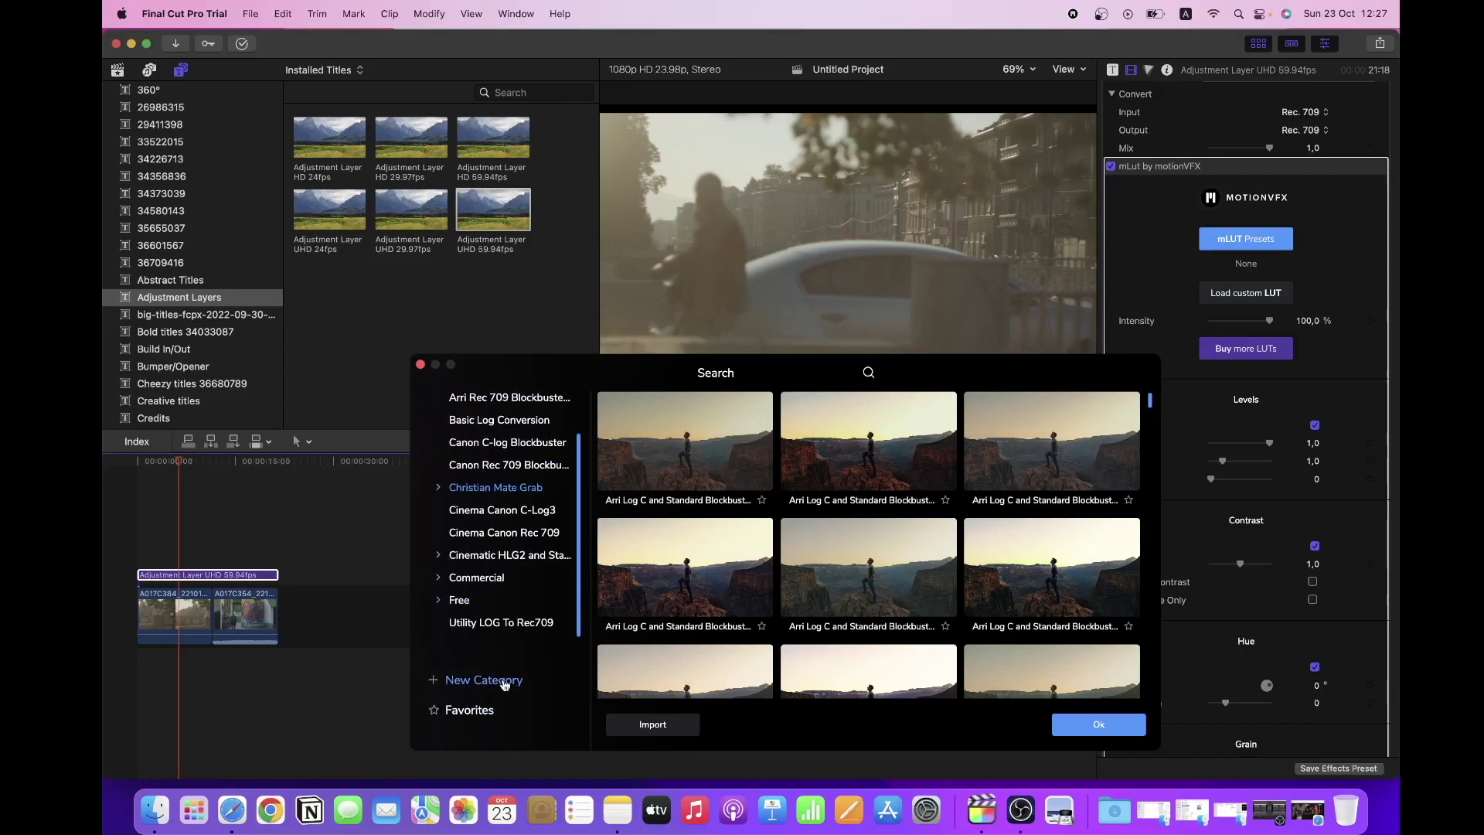
{"action": "scroll", "coordinate": [511, 541], "scroll_direction": "up", "scroll_amount": 2}
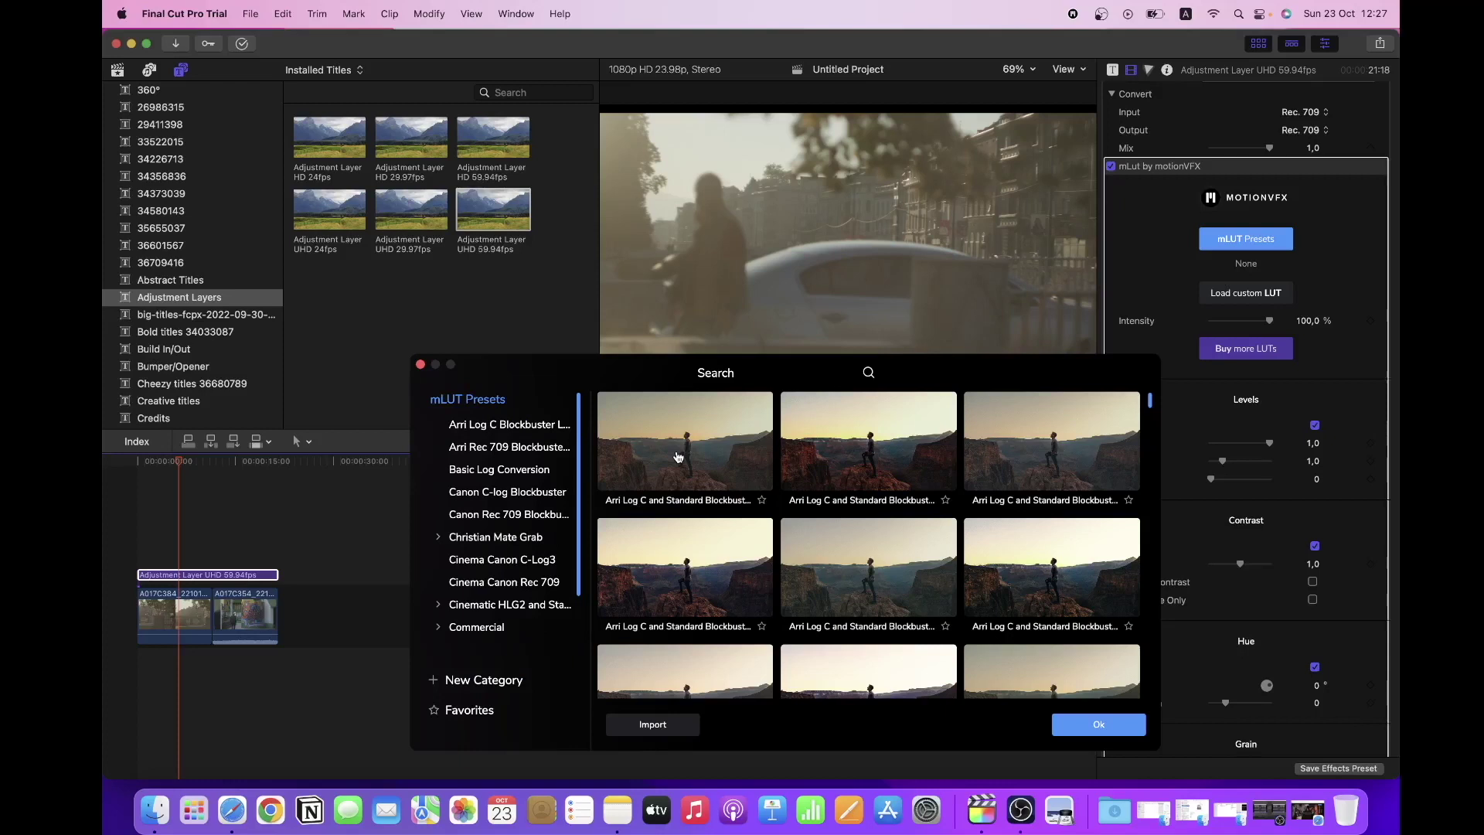
{"action": "left_click", "coordinate": [679, 457]}
{"action": "left_click", "coordinate": [871, 448]}
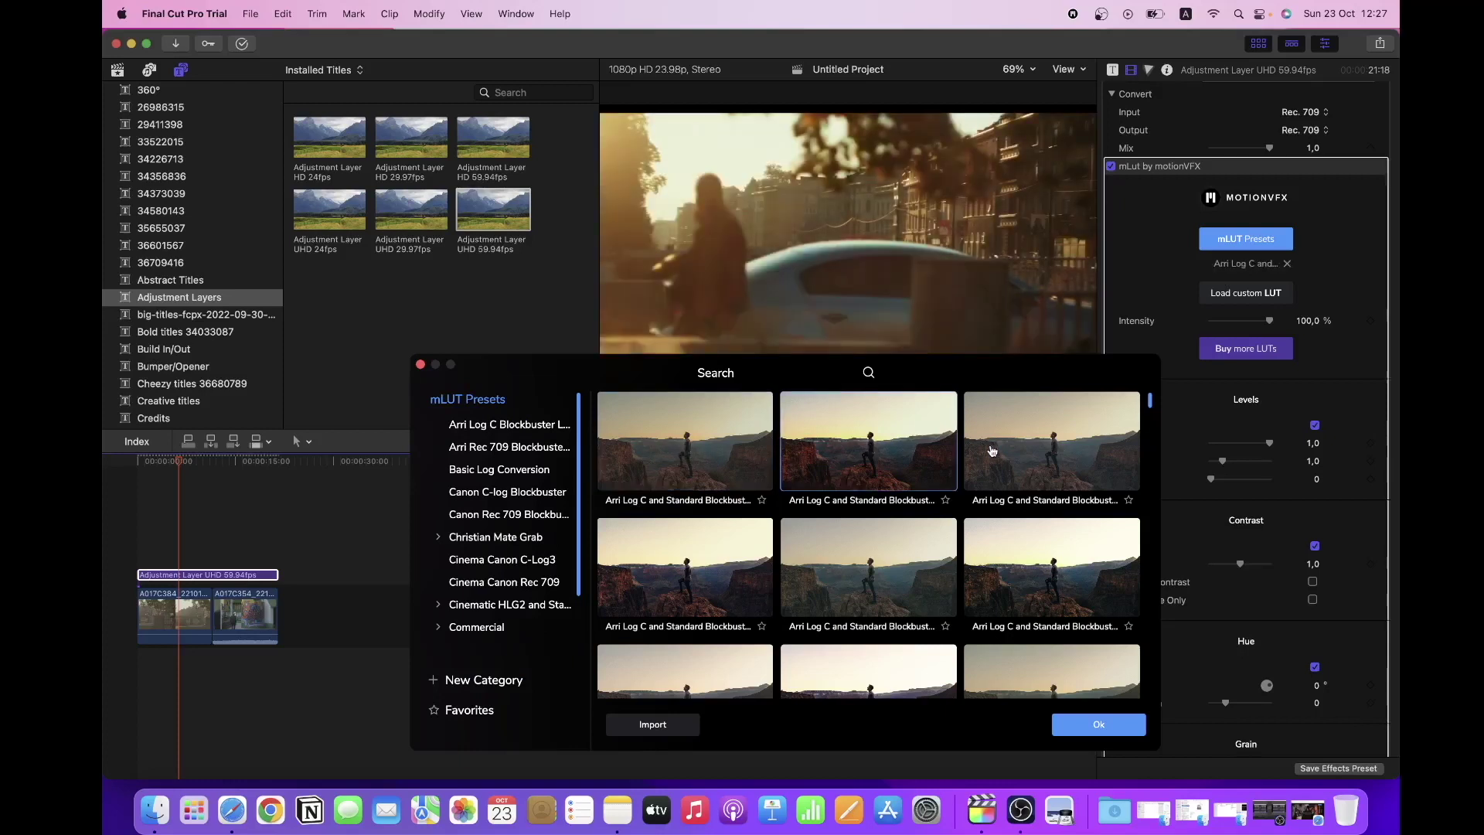
{"action": "left_click", "coordinate": [1041, 454]}
{"action": "left_click", "coordinate": [671, 570]}
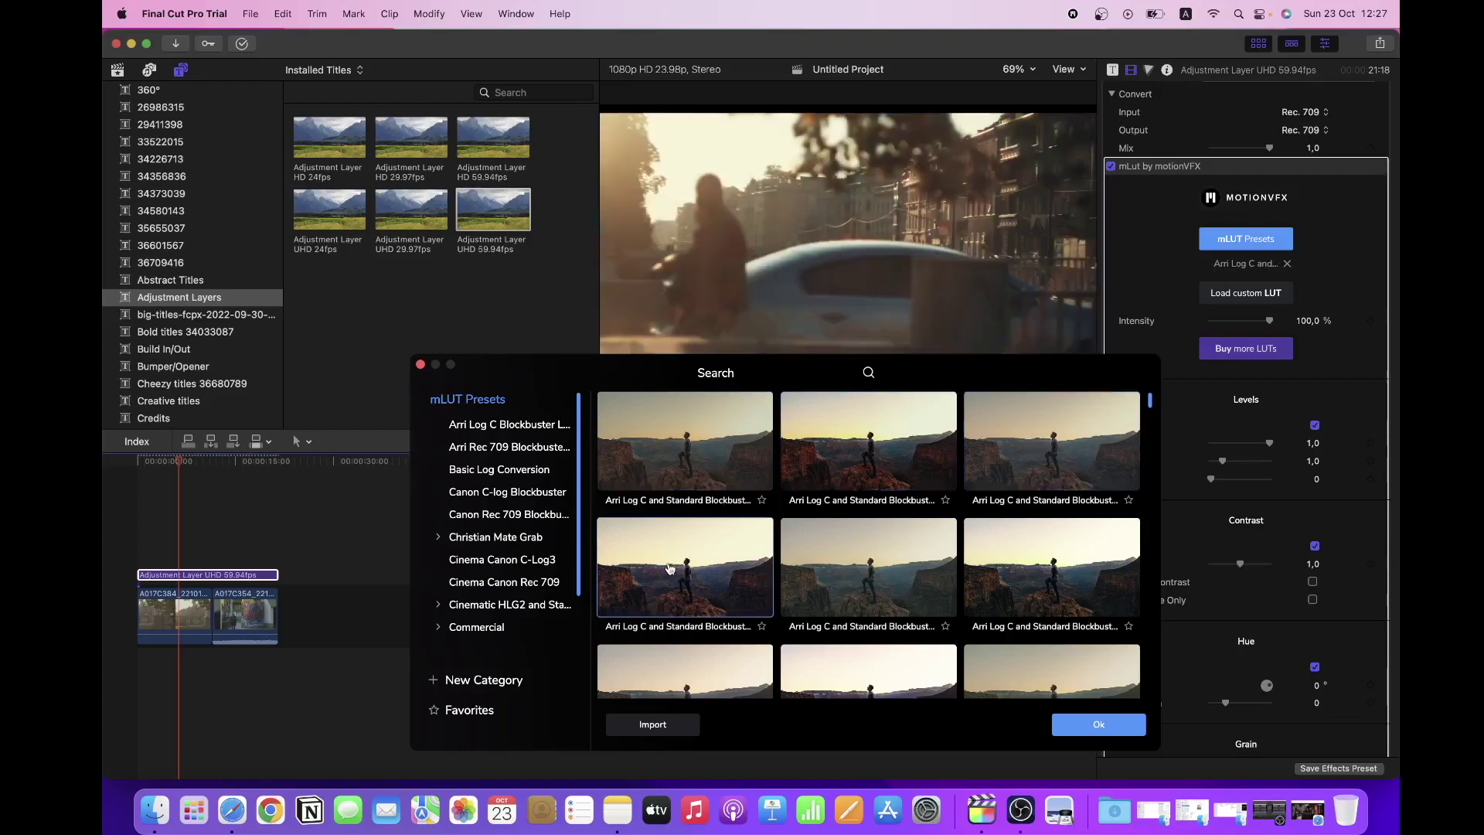
{"action": "left_click", "coordinate": [898, 582]}
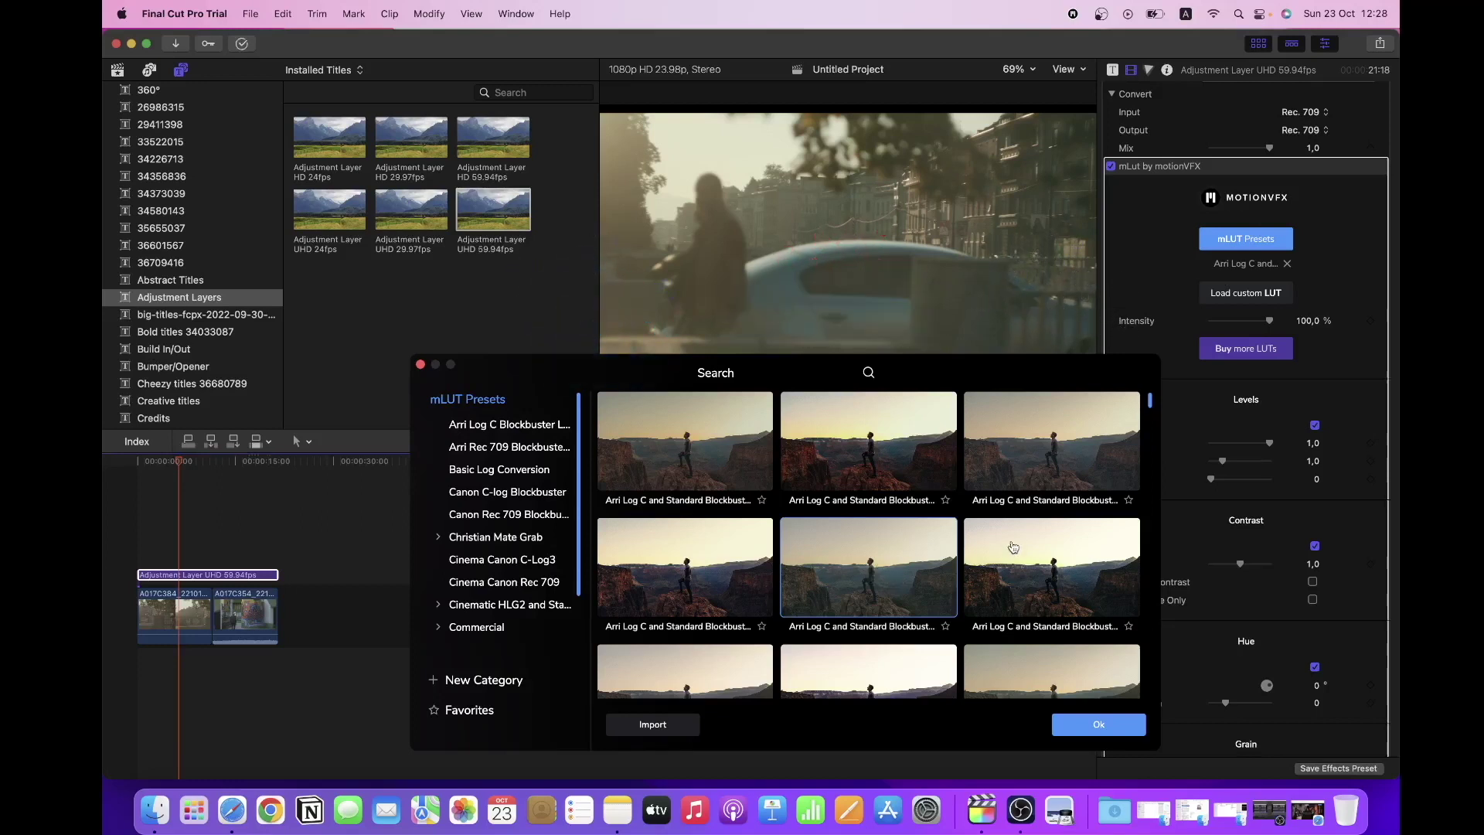
{"action": "scroll", "coordinate": [870, 658], "scroll_direction": "down", "scroll_amount": 3}
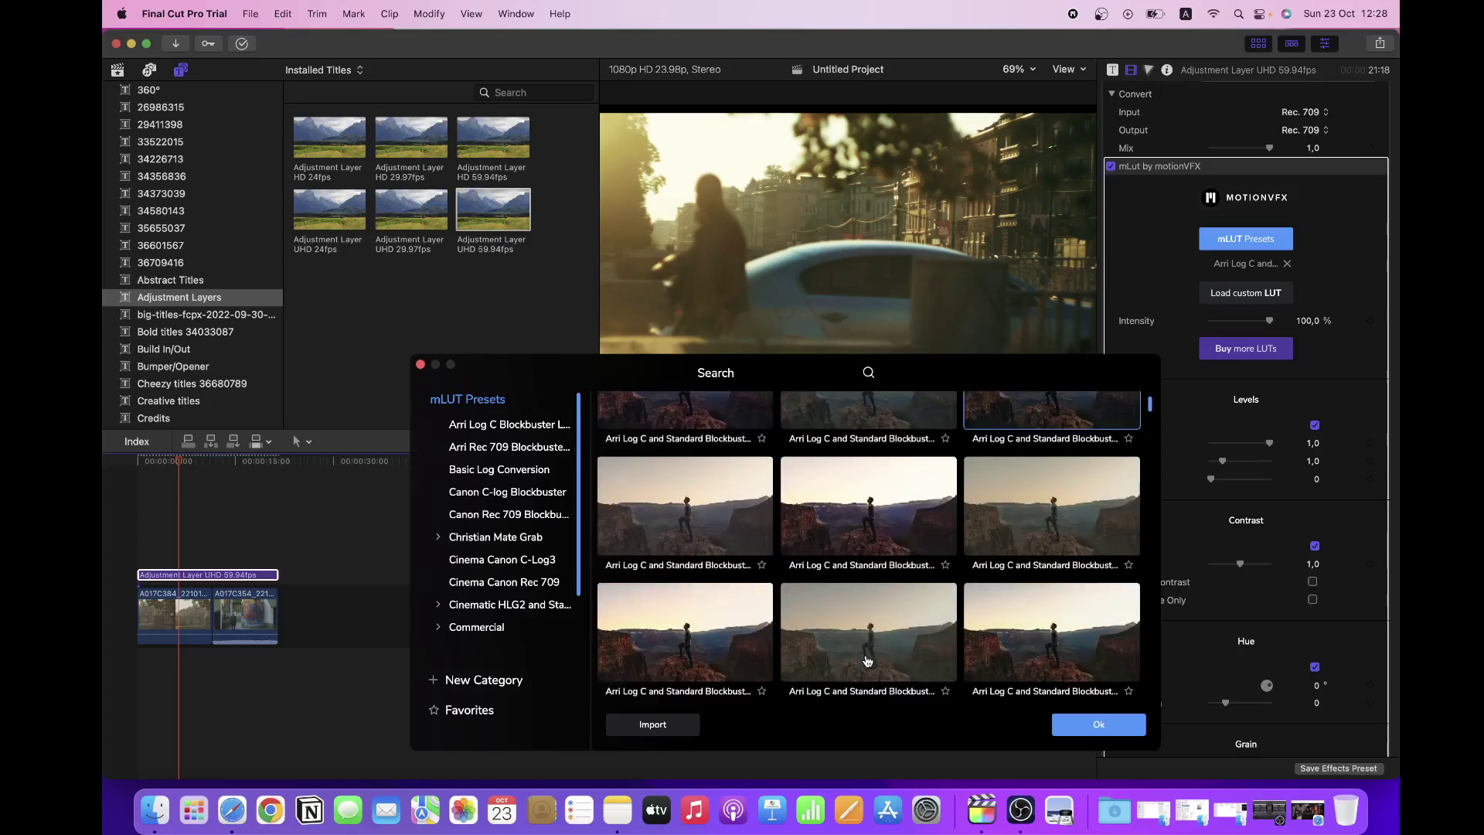
{"action": "scroll", "coordinate": [886, 589], "scroll_direction": "down", "scroll_amount": 3}
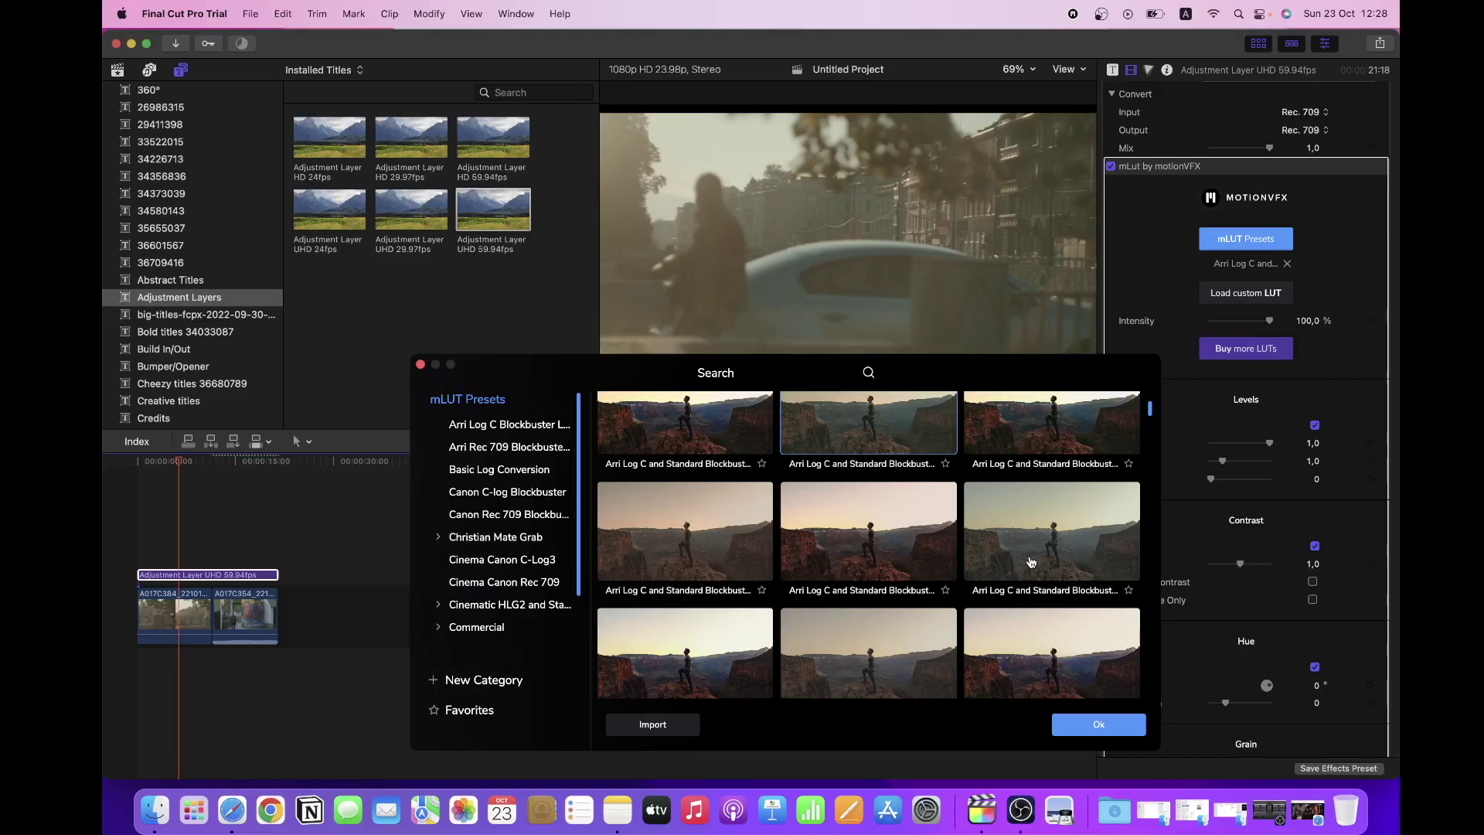
{"action": "scroll", "coordinate": [1031, 562], "scroll_direction": "down", "scroll_amount": 1}
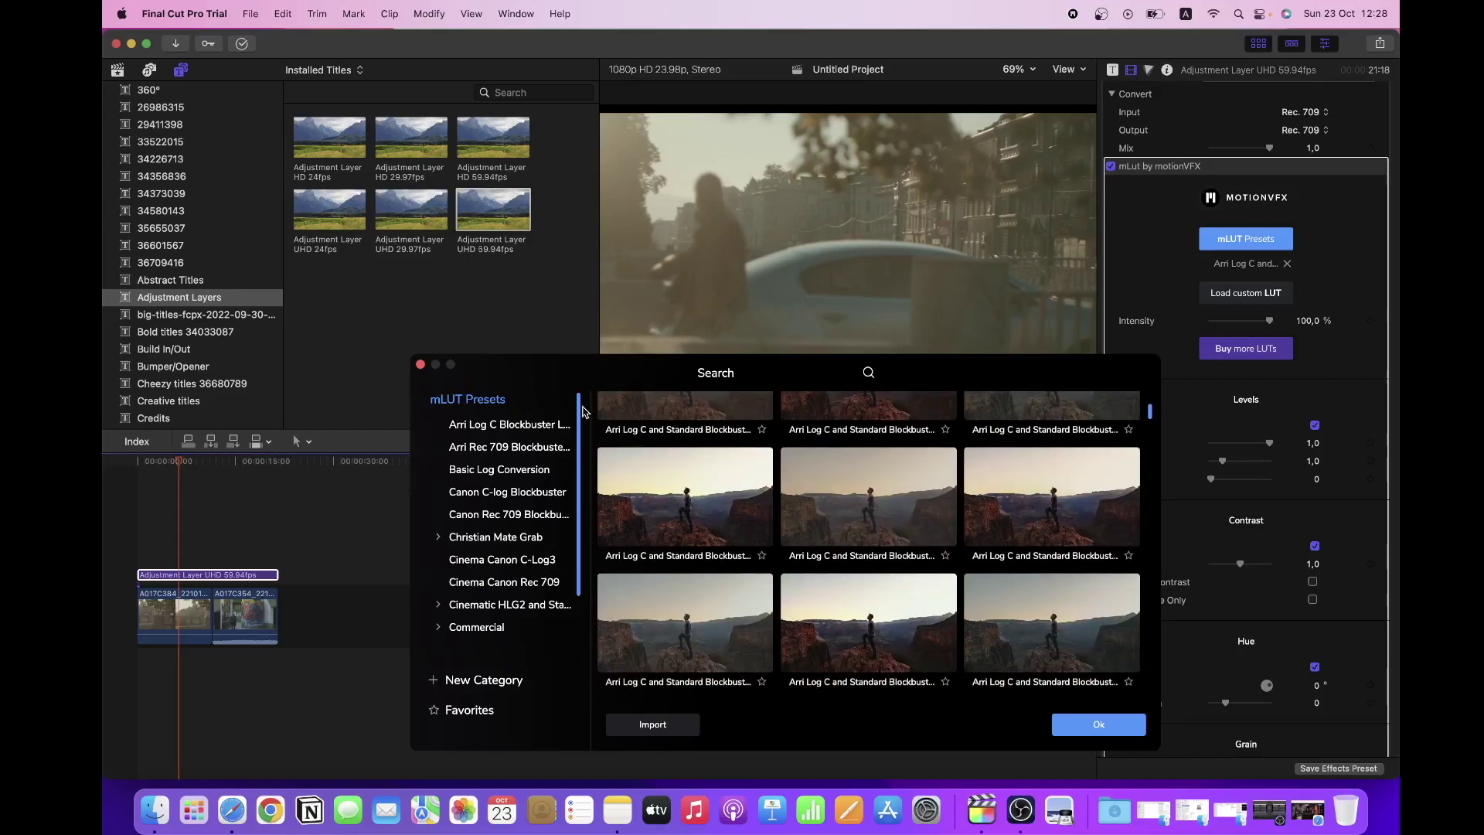
{"action": "left_click_drag", "start_coordinate": [532, 357], "coordinate": [532, 386]}
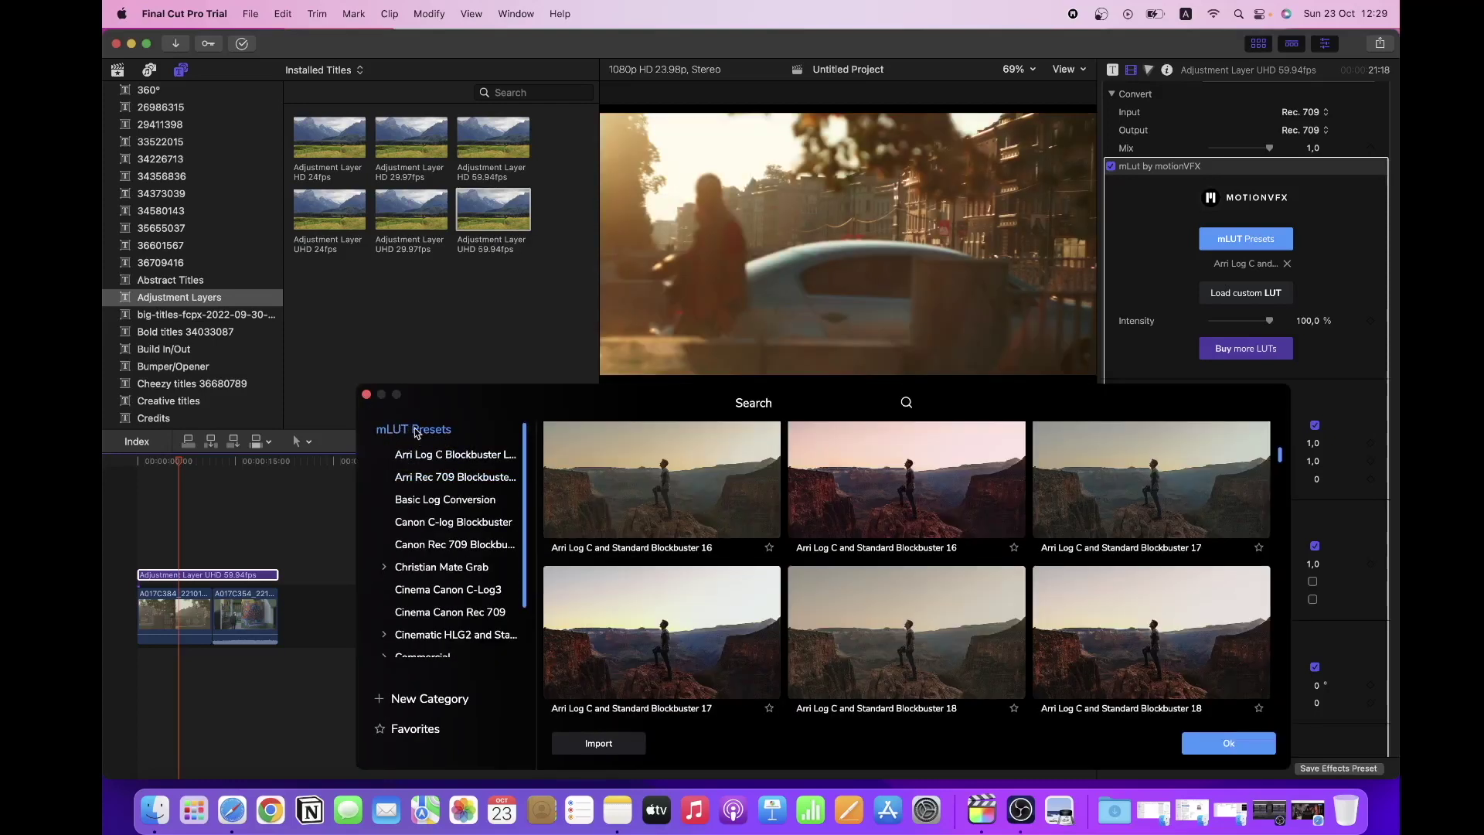
Step: Create a new LUT category named My LUTS in the mLUT browser
{"action": "left_click", "coordinate": [391, 703]}
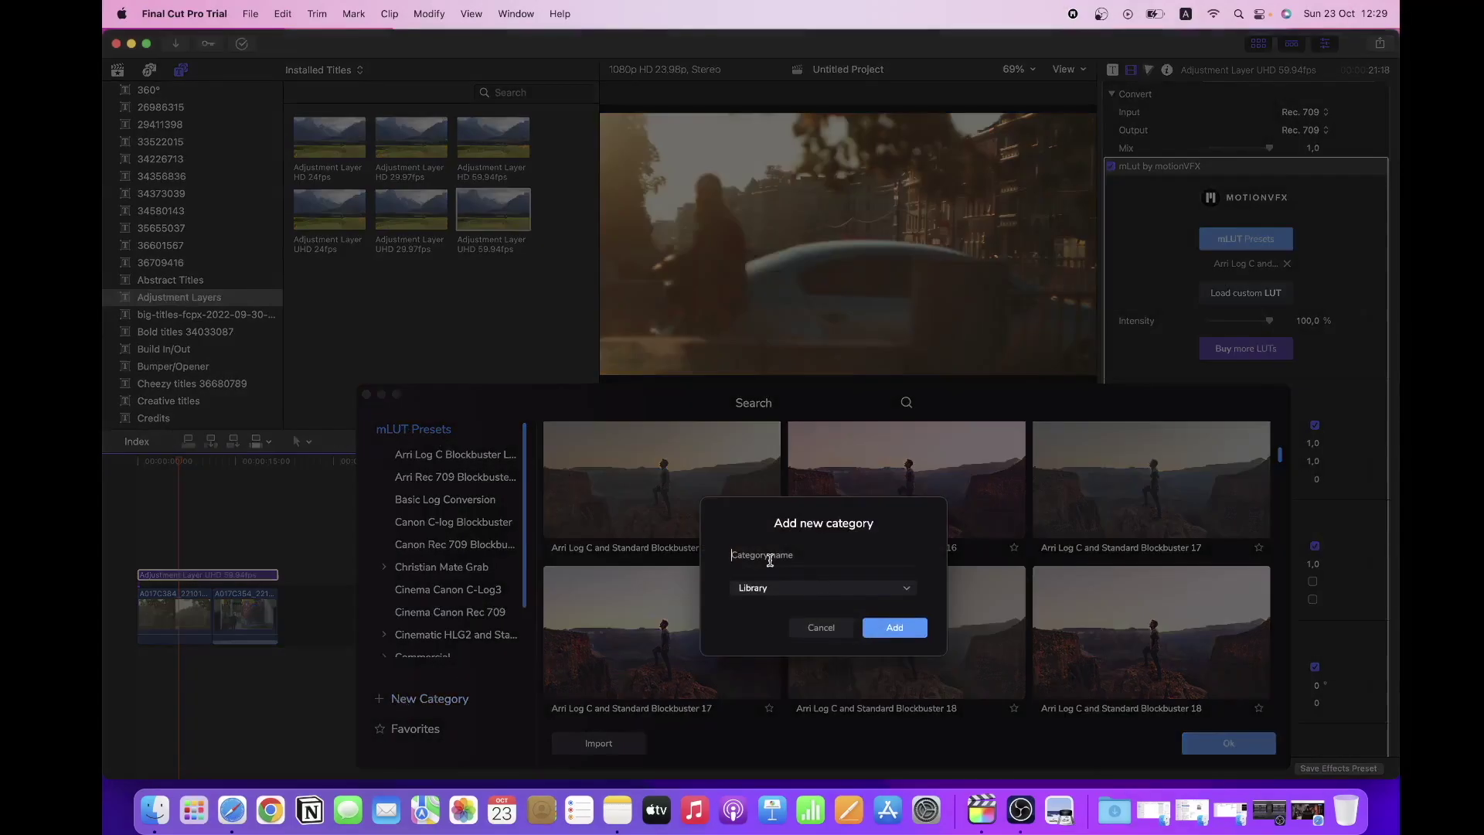
{"action": "type", "text": "My LUTS"}
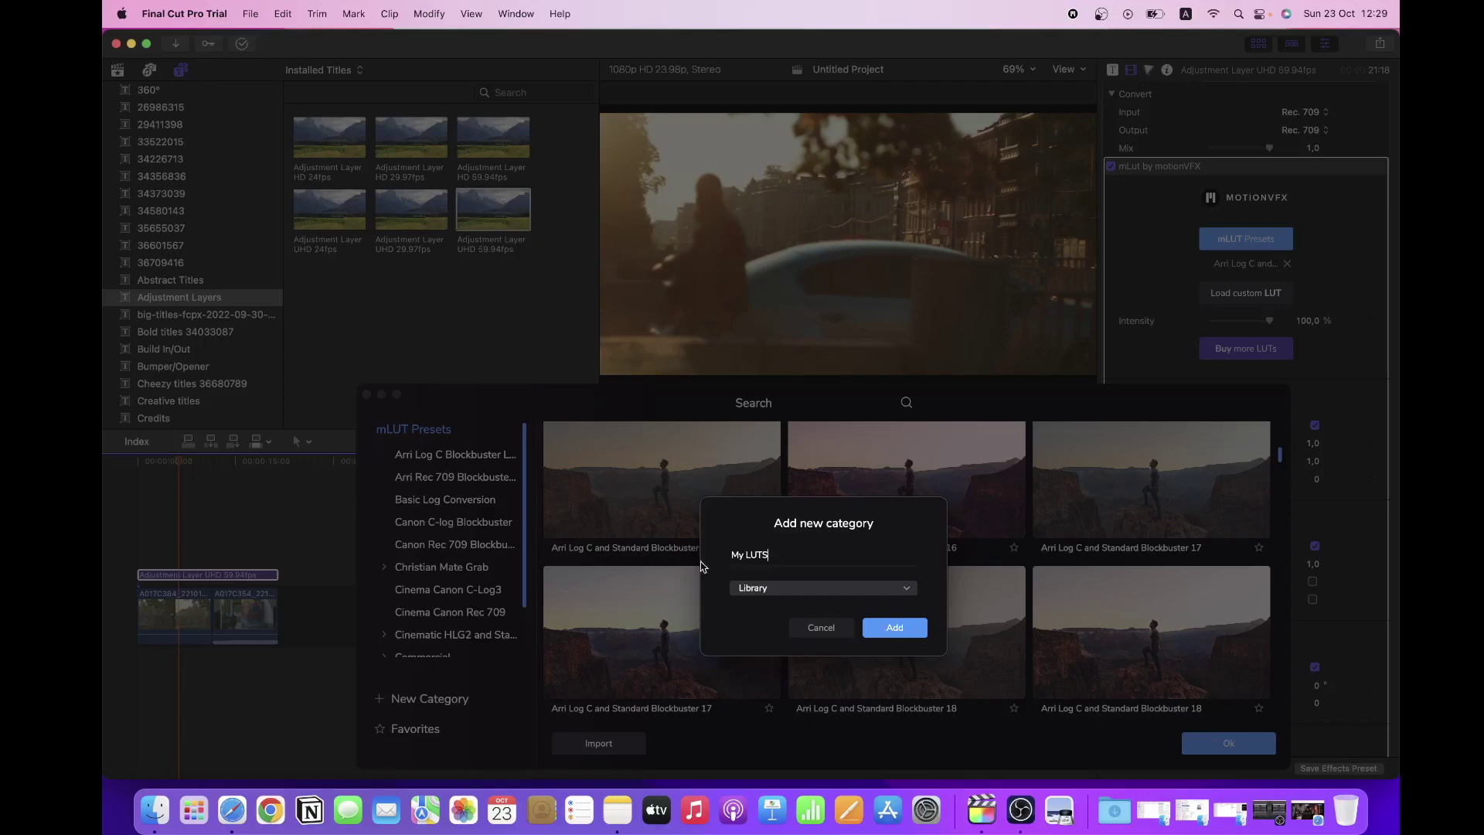
{"action": "left_click", "coordinate": [814, 632]}
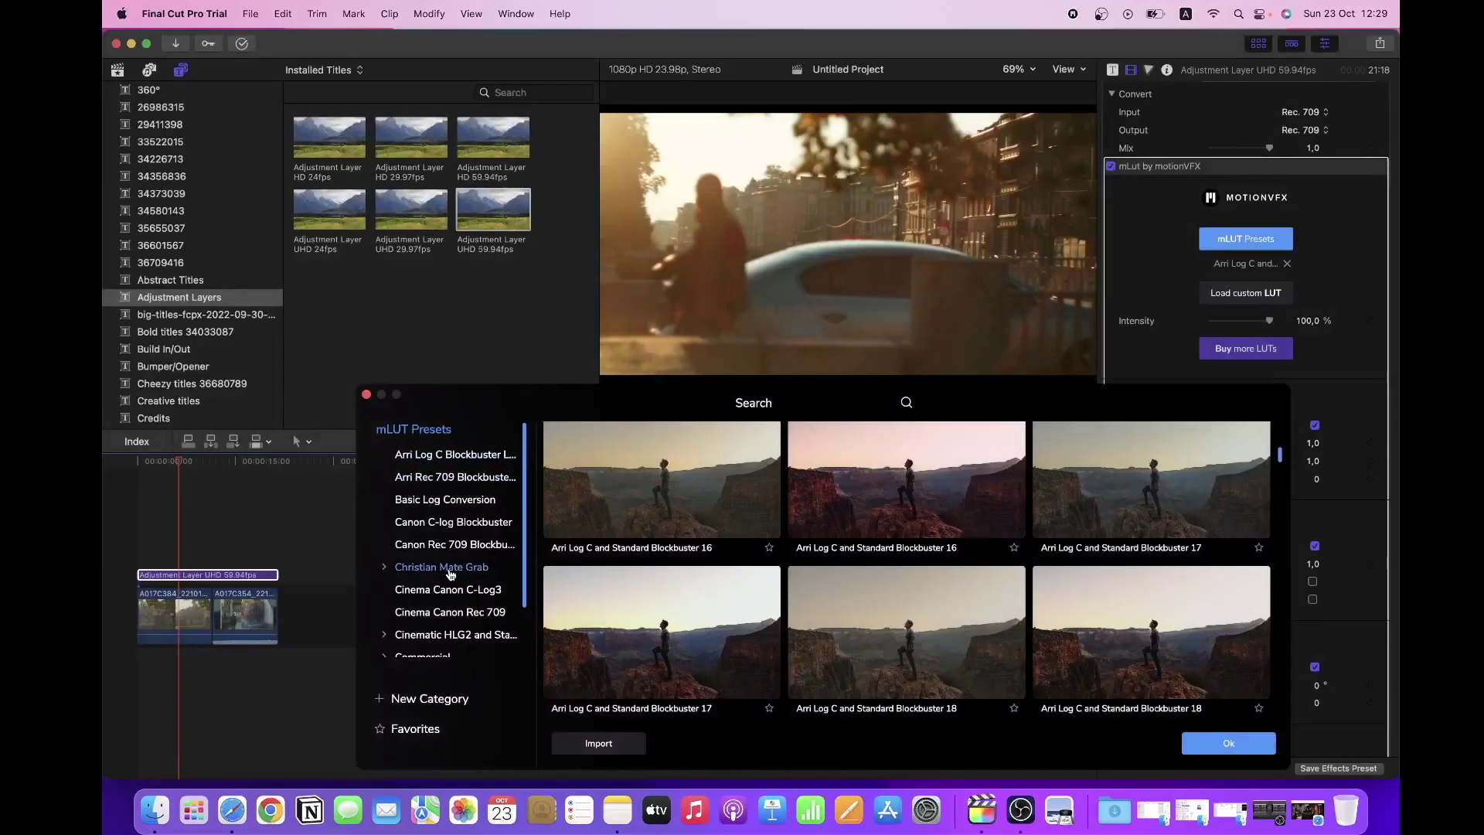
{"action": "left_click", "coordinate": [447, 457]}
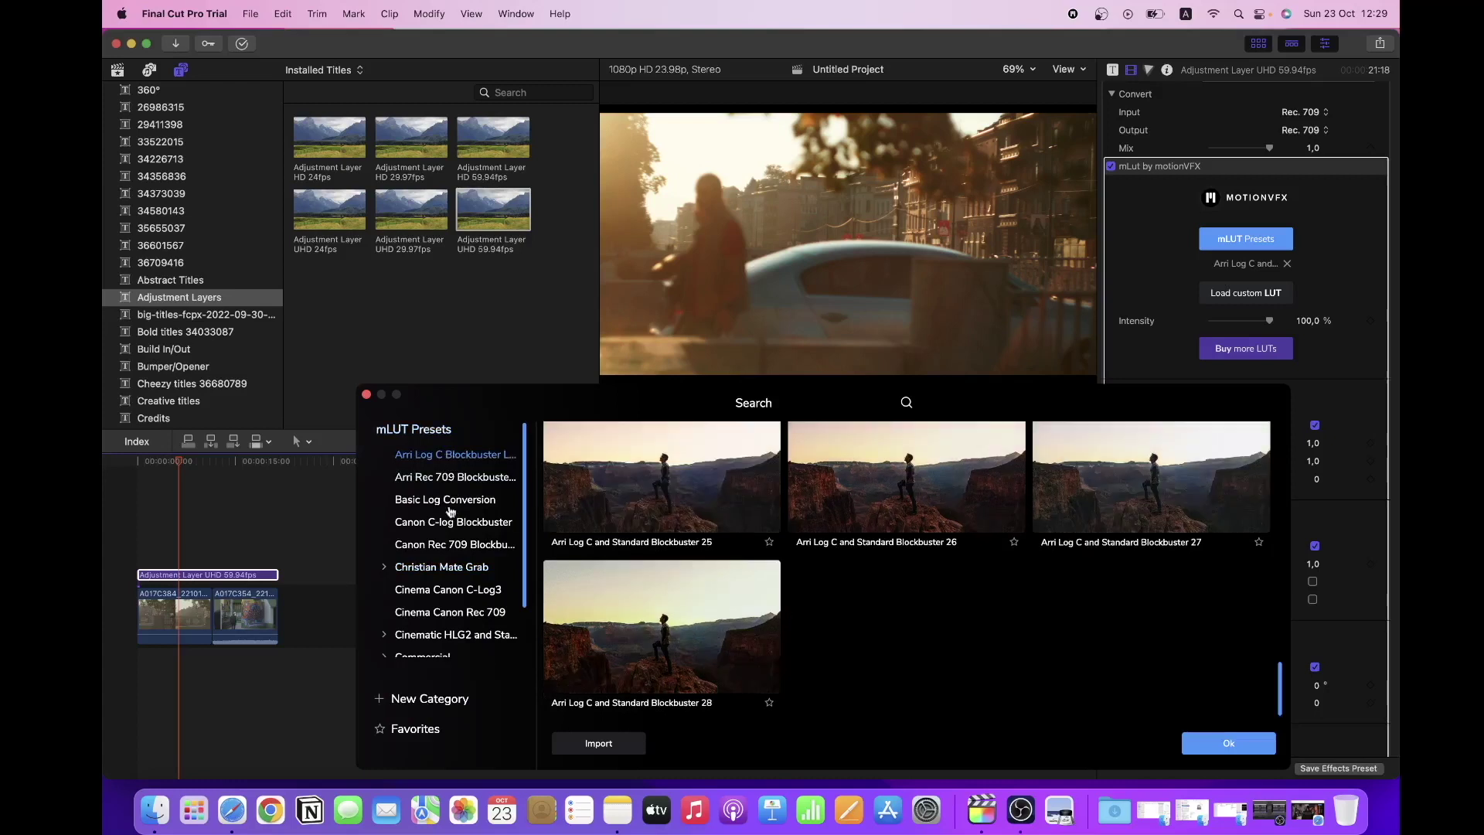
Step: Select Hollywood HLG3 01–08.cube for import, then cancel the import
{"action": "left_click", "coordinate": [599, 744]}
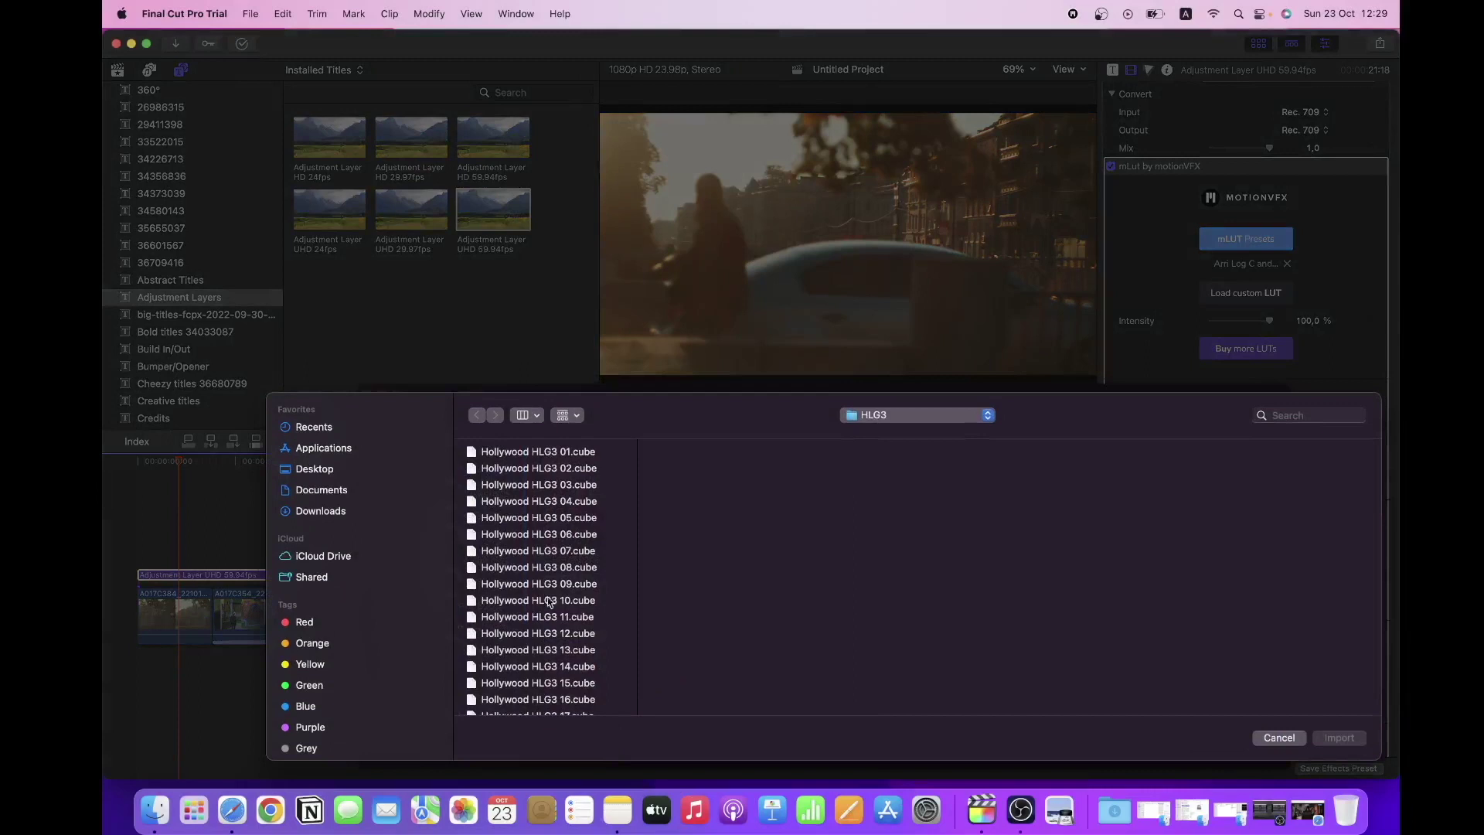
{"action": "left_click", "coordinate": [545, 452]}
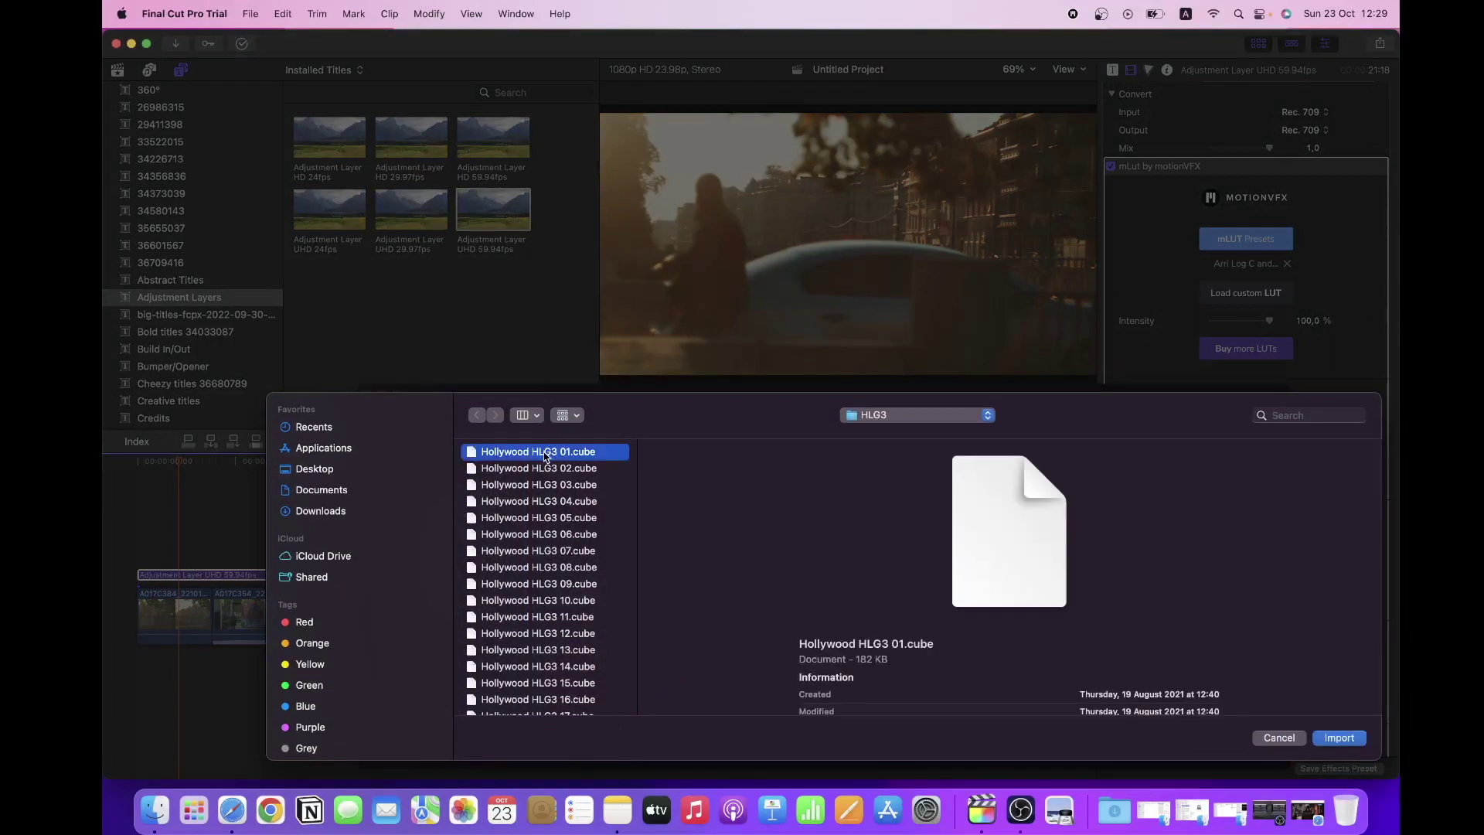
{"action": "left_click", "coordinate": [568, 568], "text": "shift"}
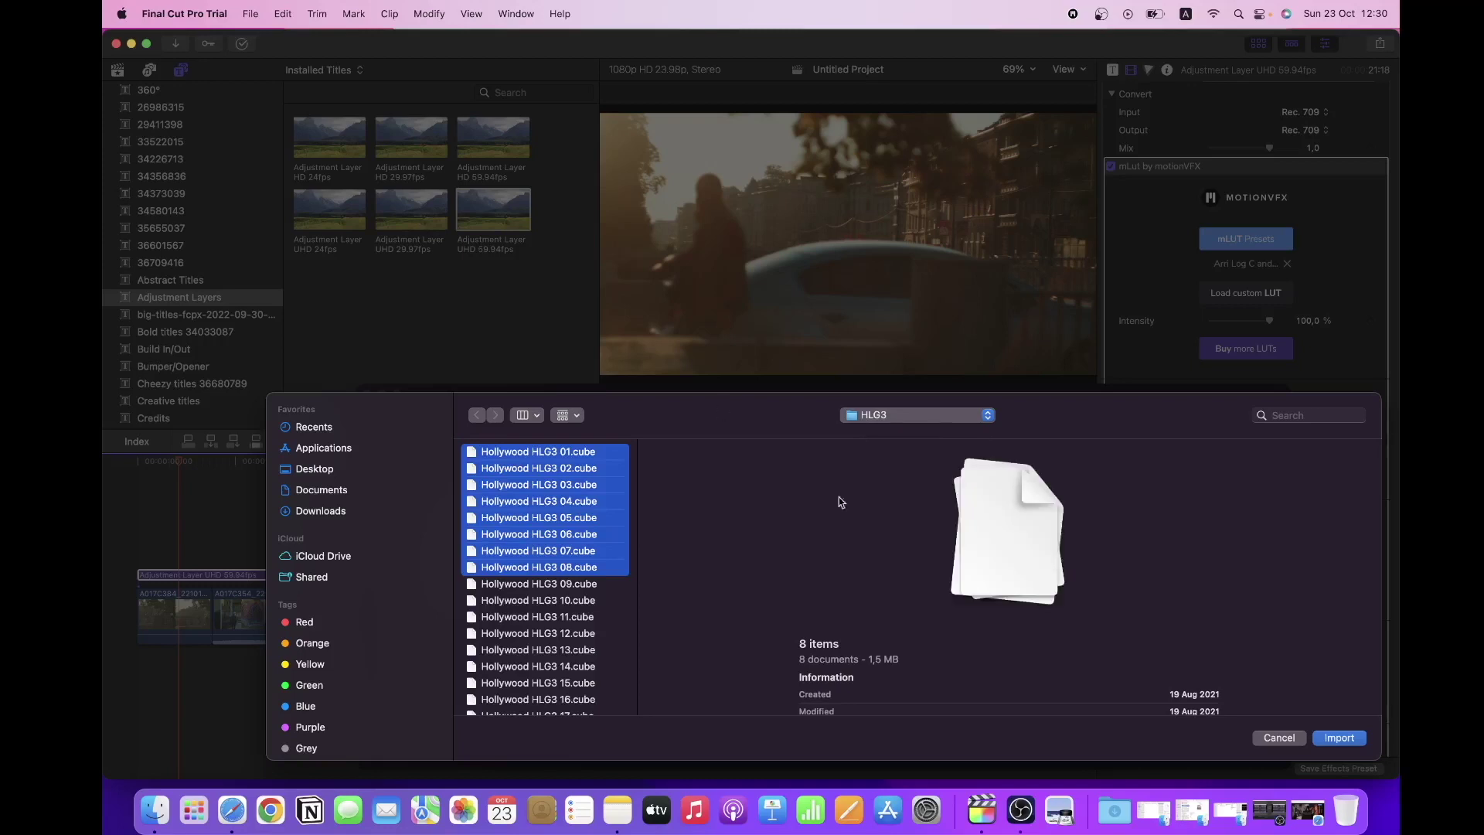
{"action": "left_click", "coordinate": [1265, 740]}
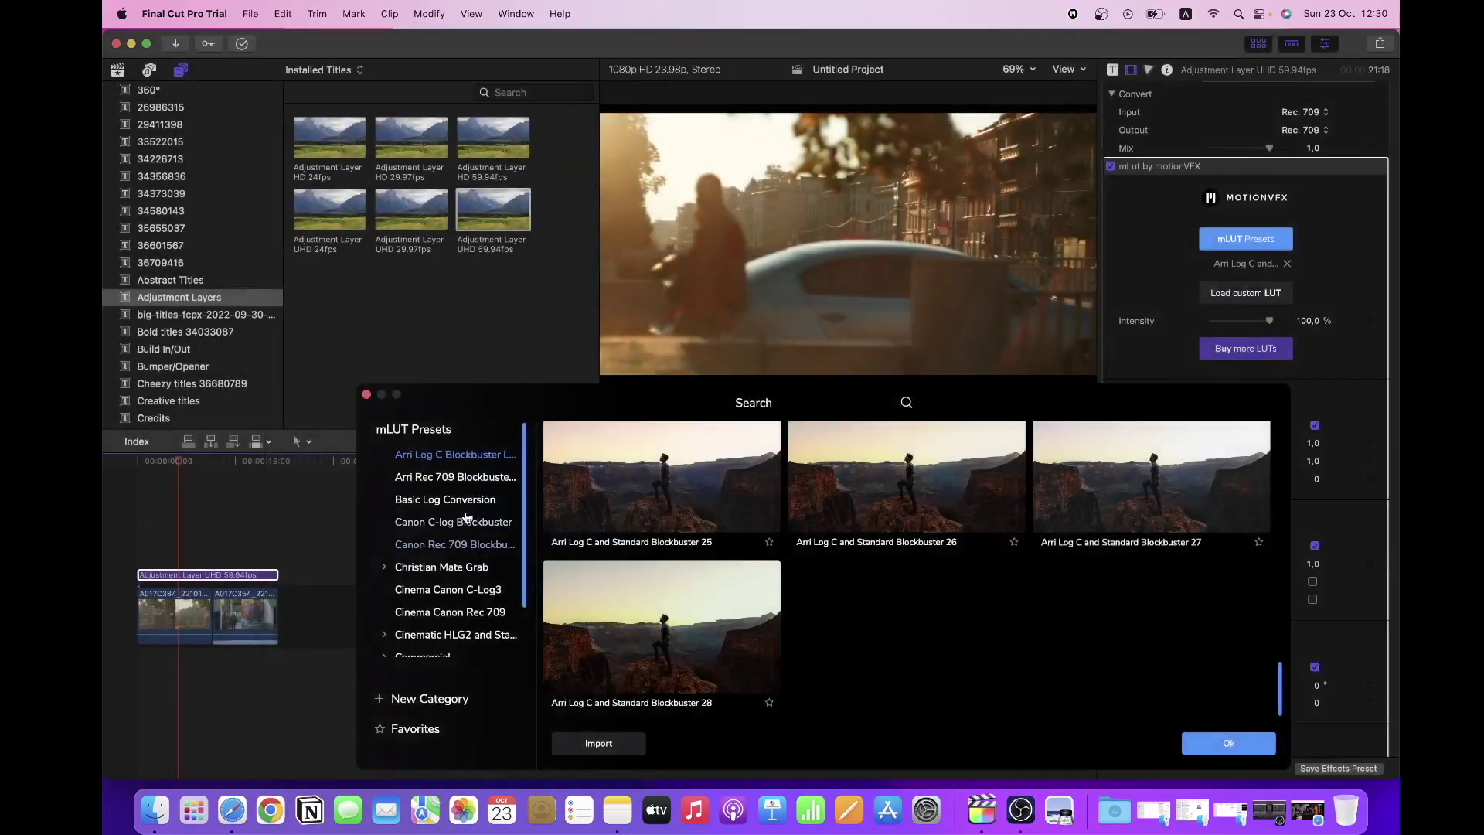
{"action": "scroll", "coordinate": [915, 552], "scroll_direction": "up", "scroll_amount": 10}
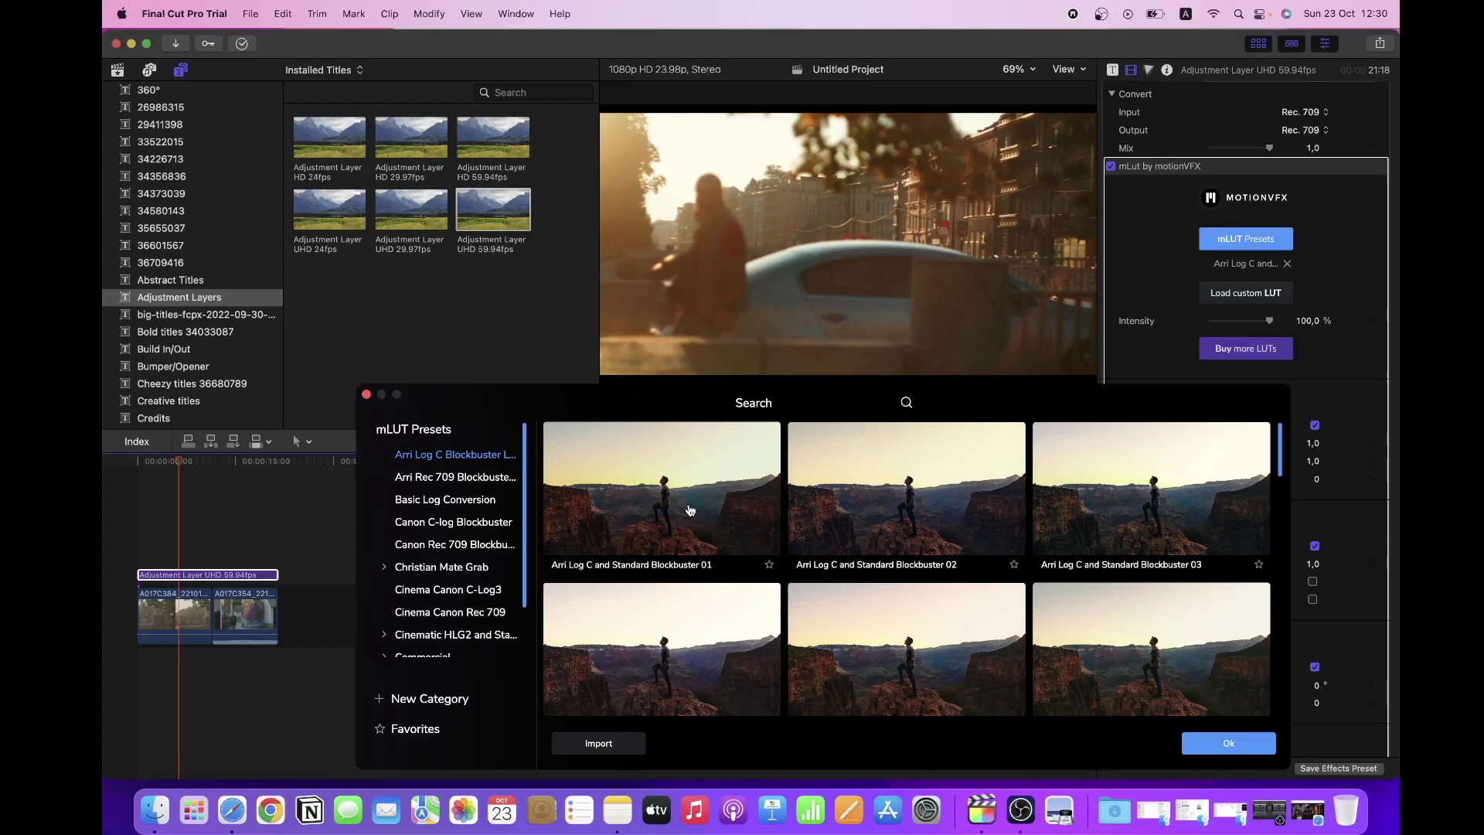
Step: Star Arri Log C and Standard Blockbuster 01, confirm it under Favorites, then return to all presets
{"action": "left_click", "coordinate": [426, 731]}
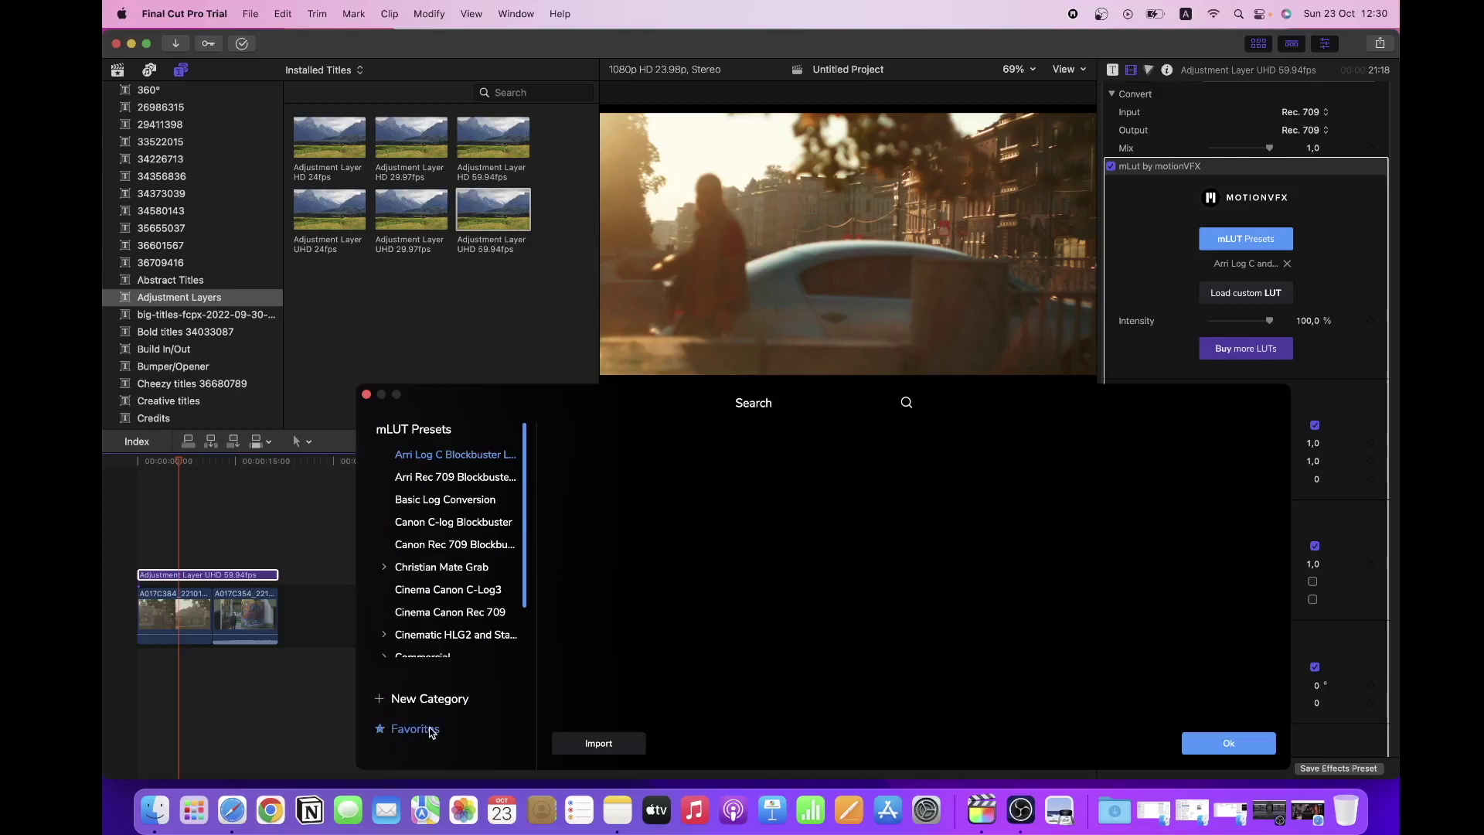
{"action": "left_click", "coordinate": [473, 456]}
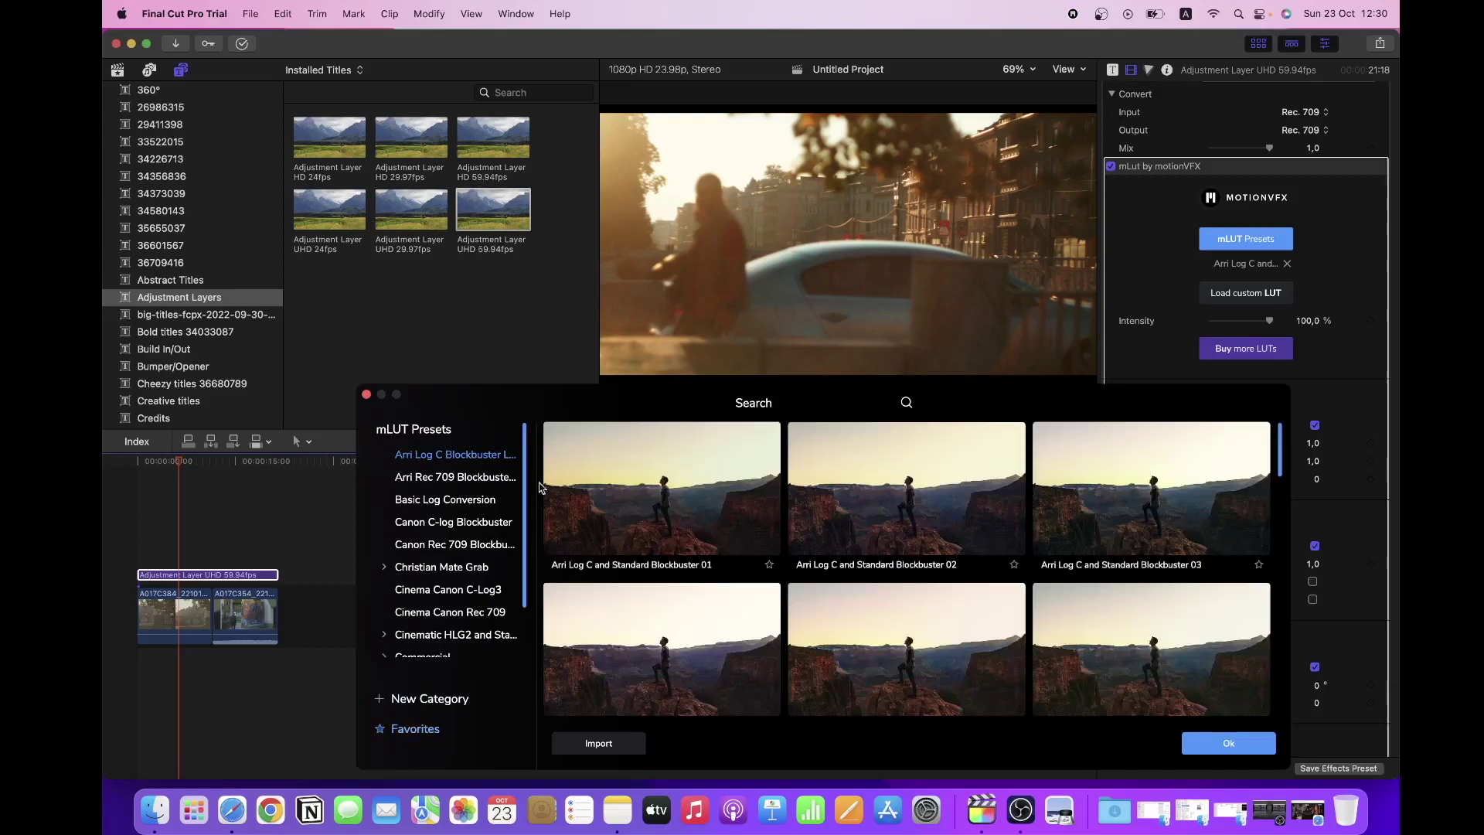
{"action": "left_click", "coordinate": [769, 565]}
{"action": "left_click", "coordinate": [415, 729]}
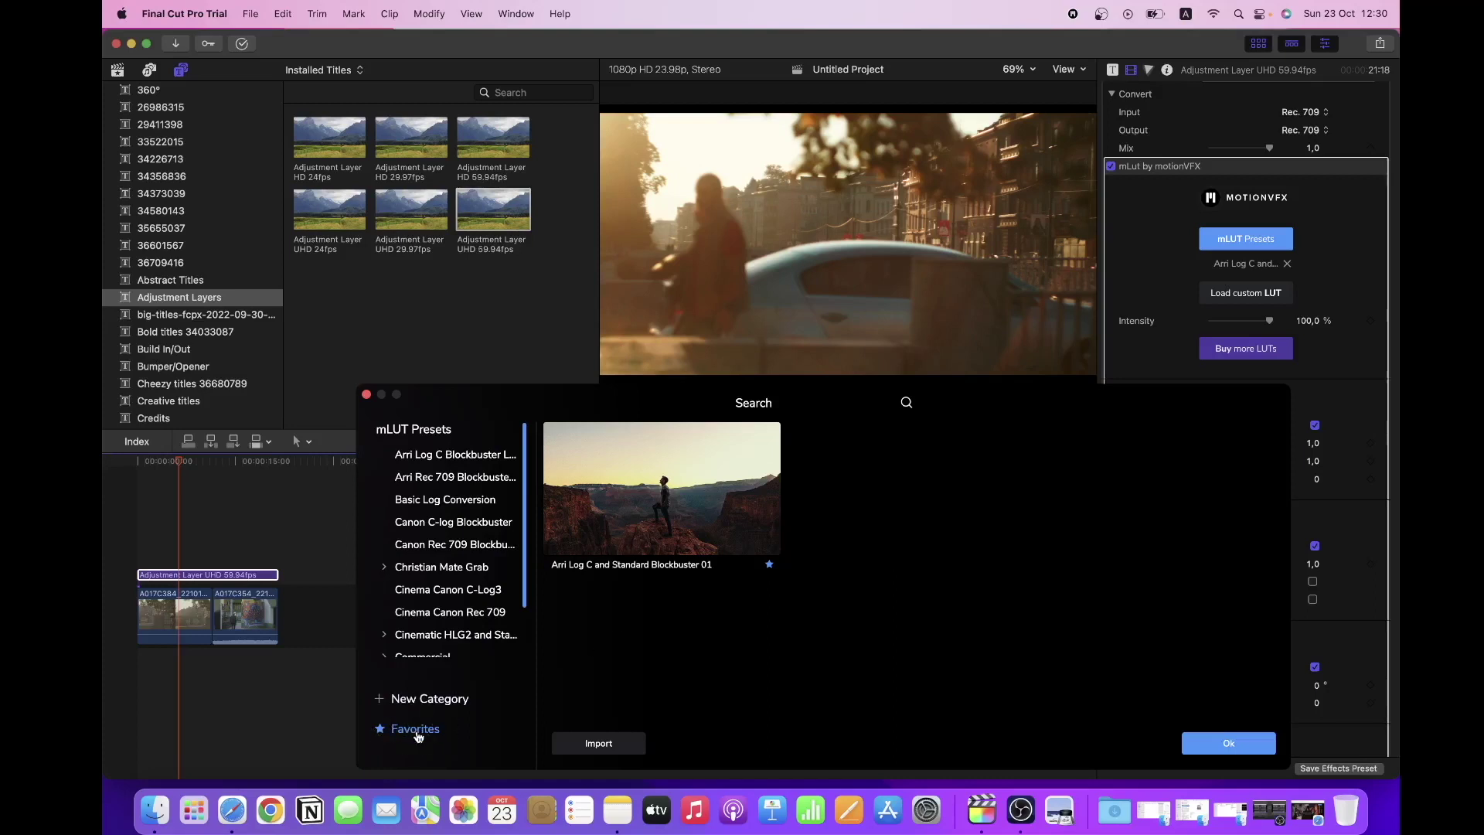
{"action": "left_click", "coordinate": [415, 730]}
{"action": "left_click_drag", "start_coordinate": [1046, 399], "coordinate": [867, 322]}
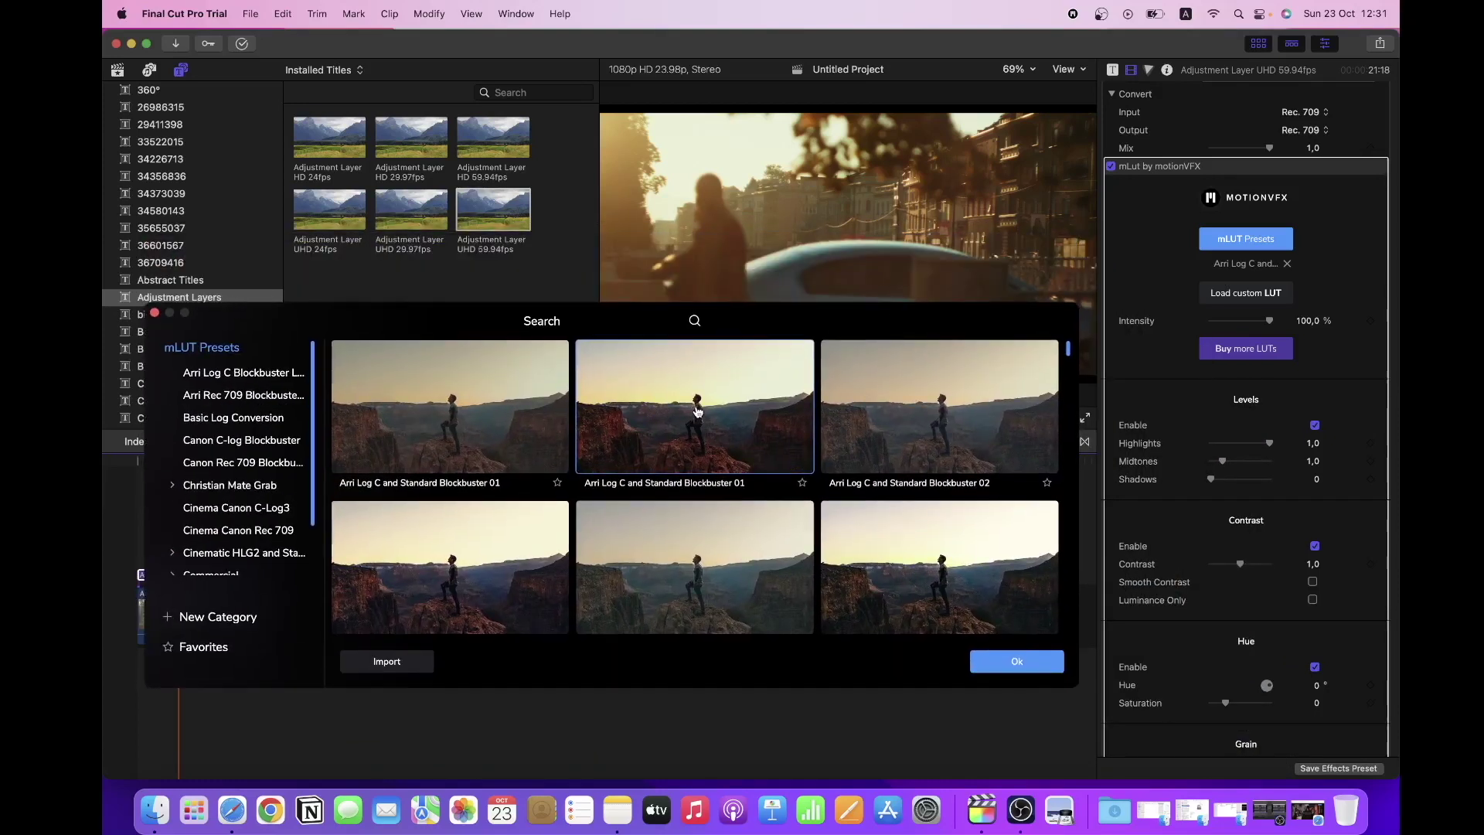
Step: Close the mLUT Presets window keeping the Arri Log C look, then cancel saving an effects preset
{"action": "left_click", "coordinate": [1016, 661]}
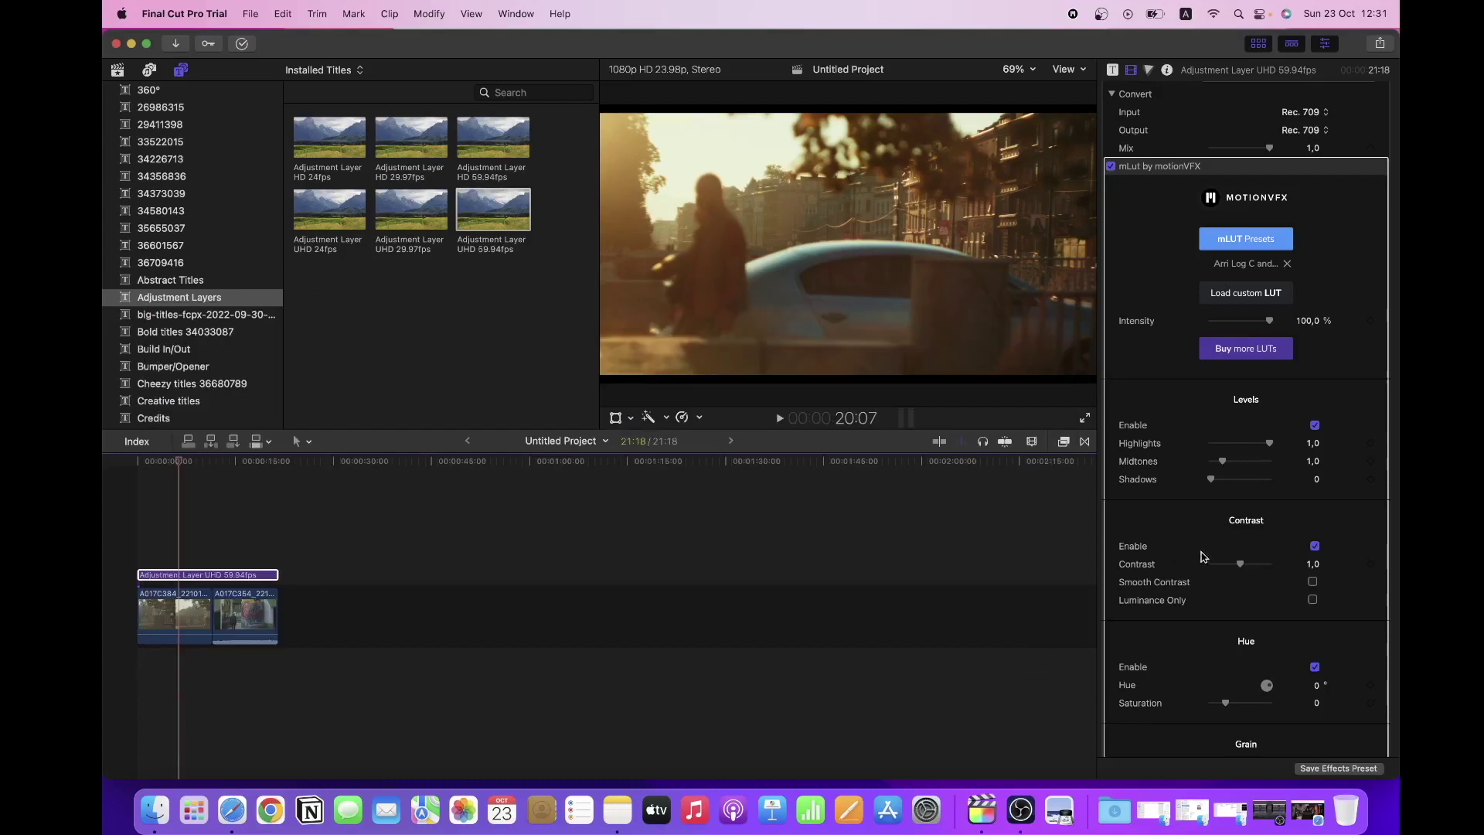
{"action": "scroll", "coordinate": [1160, 524], "scroll_direction": "down", "scroll_amount": 10}
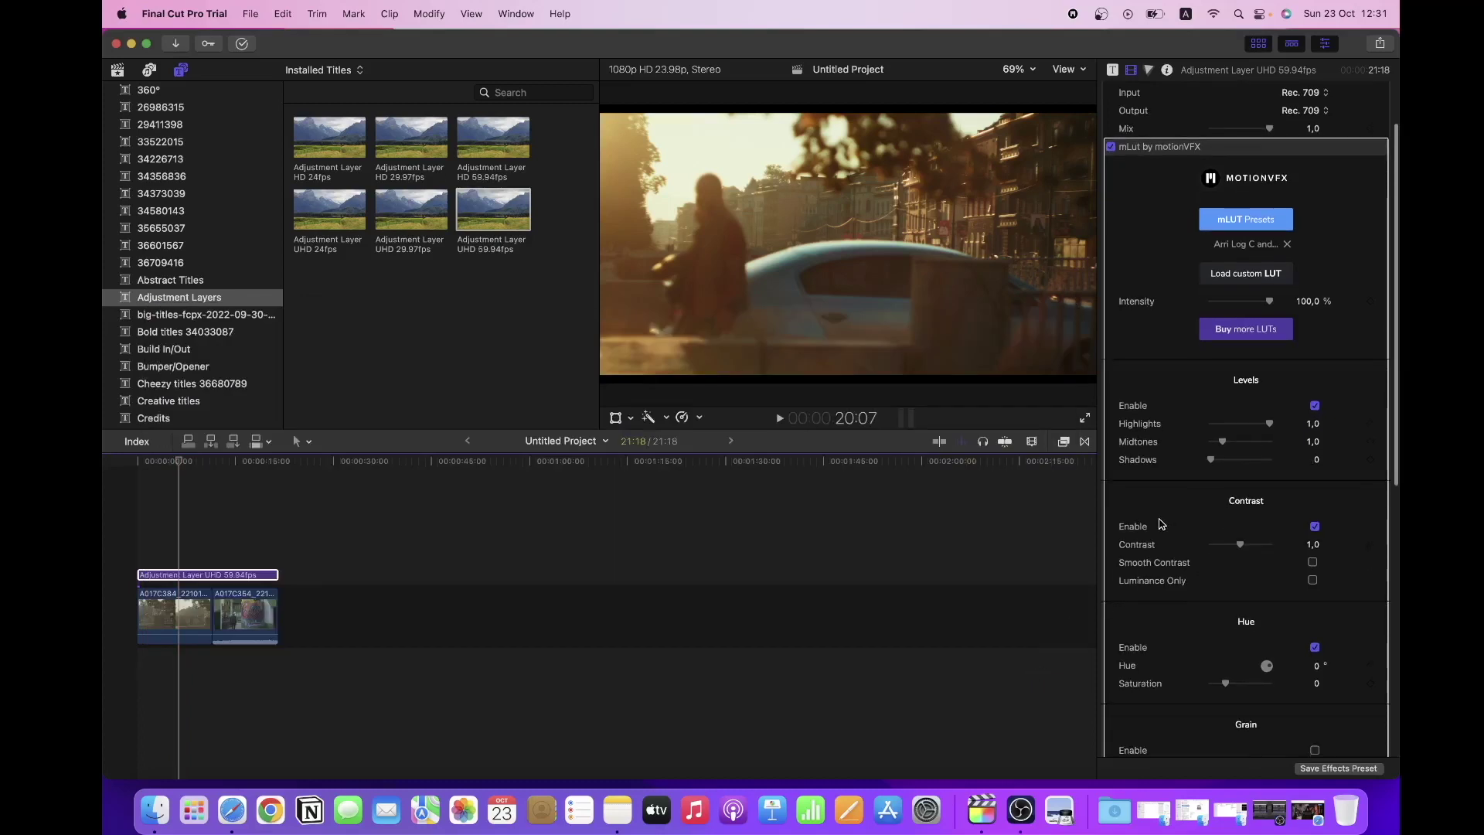
{"action": "scroll", "coordinate": [1160, 524], "scroll_direction": "up", "scroll_amount": 6}
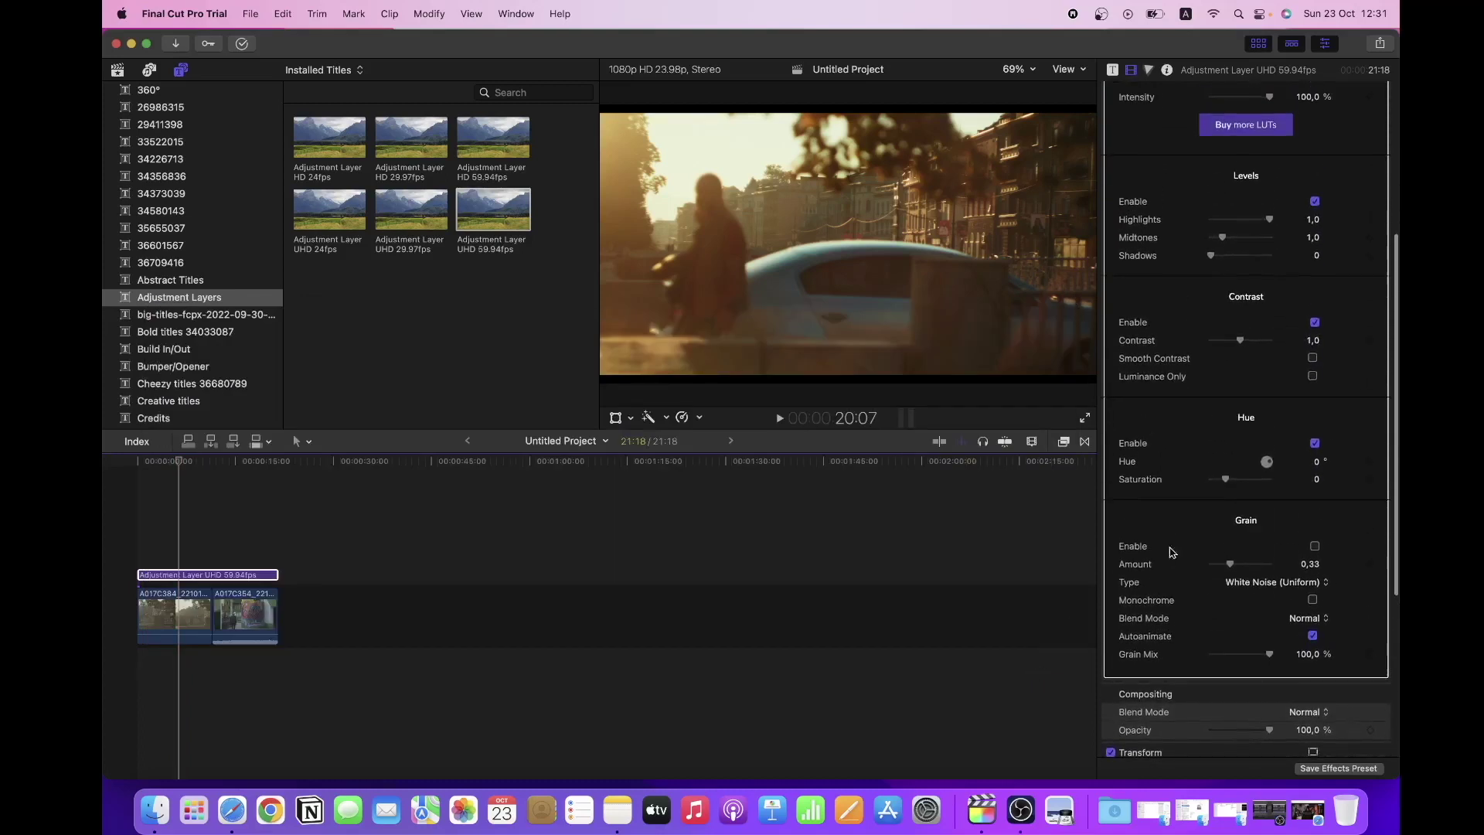
{"action": "left_click", "coordinate": [1339, 768]}
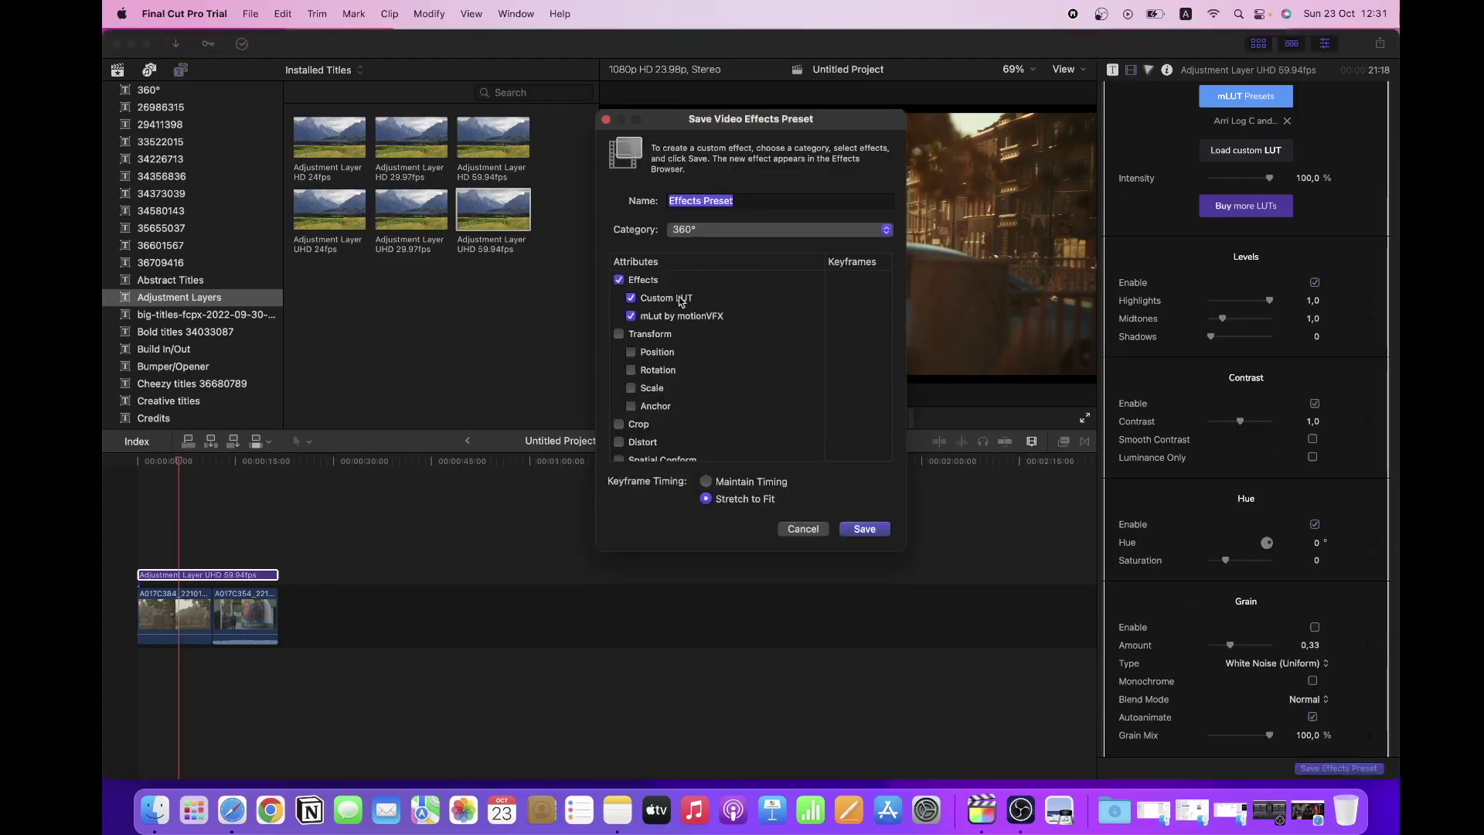
{"action": "left_click", "coordinate": [817, 532]}
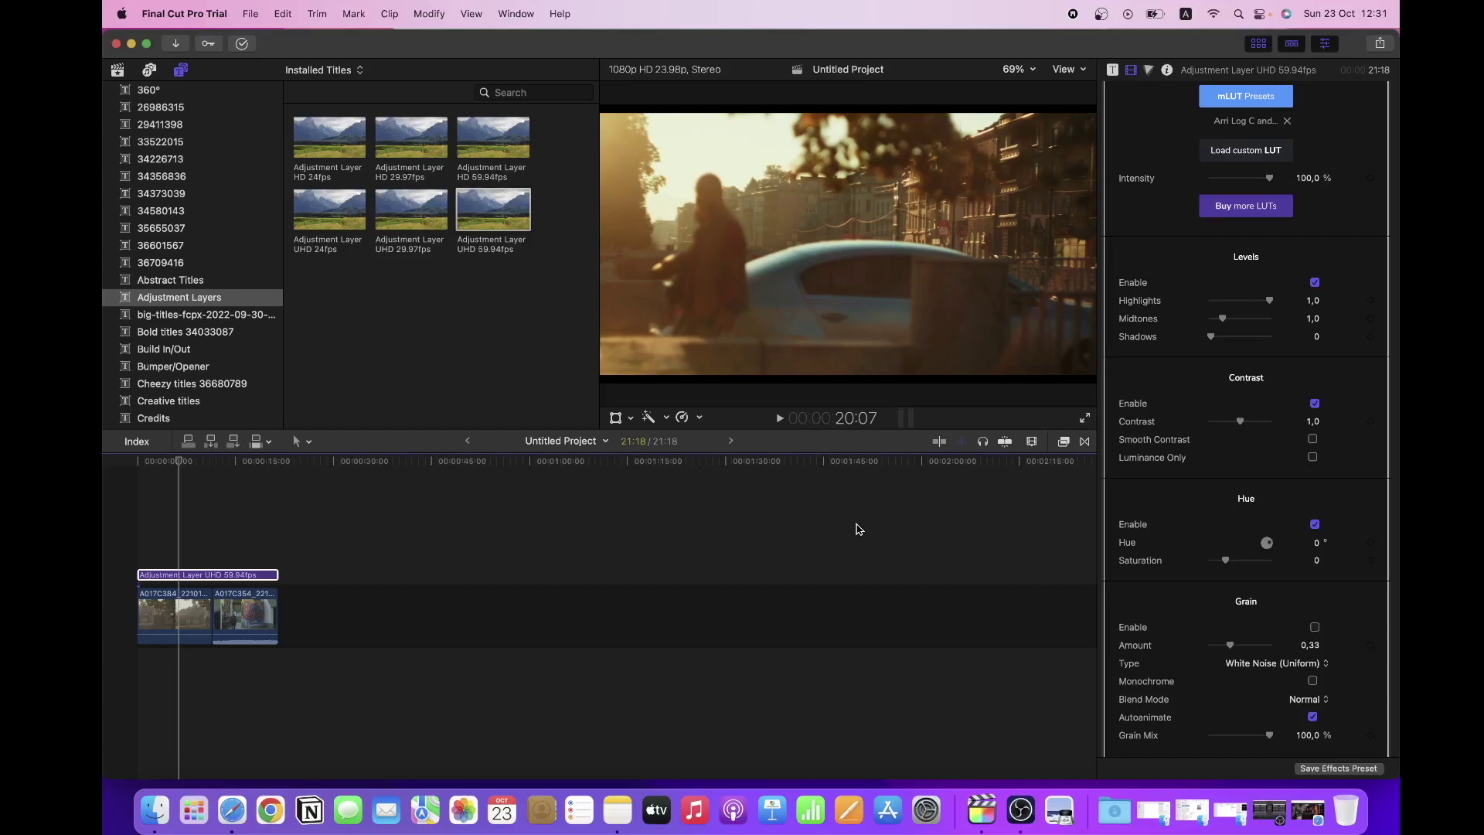
{"action": "scroll", "coordinate": [1180, 361], "scroll_direction": "up", "scroll_amount": 2}
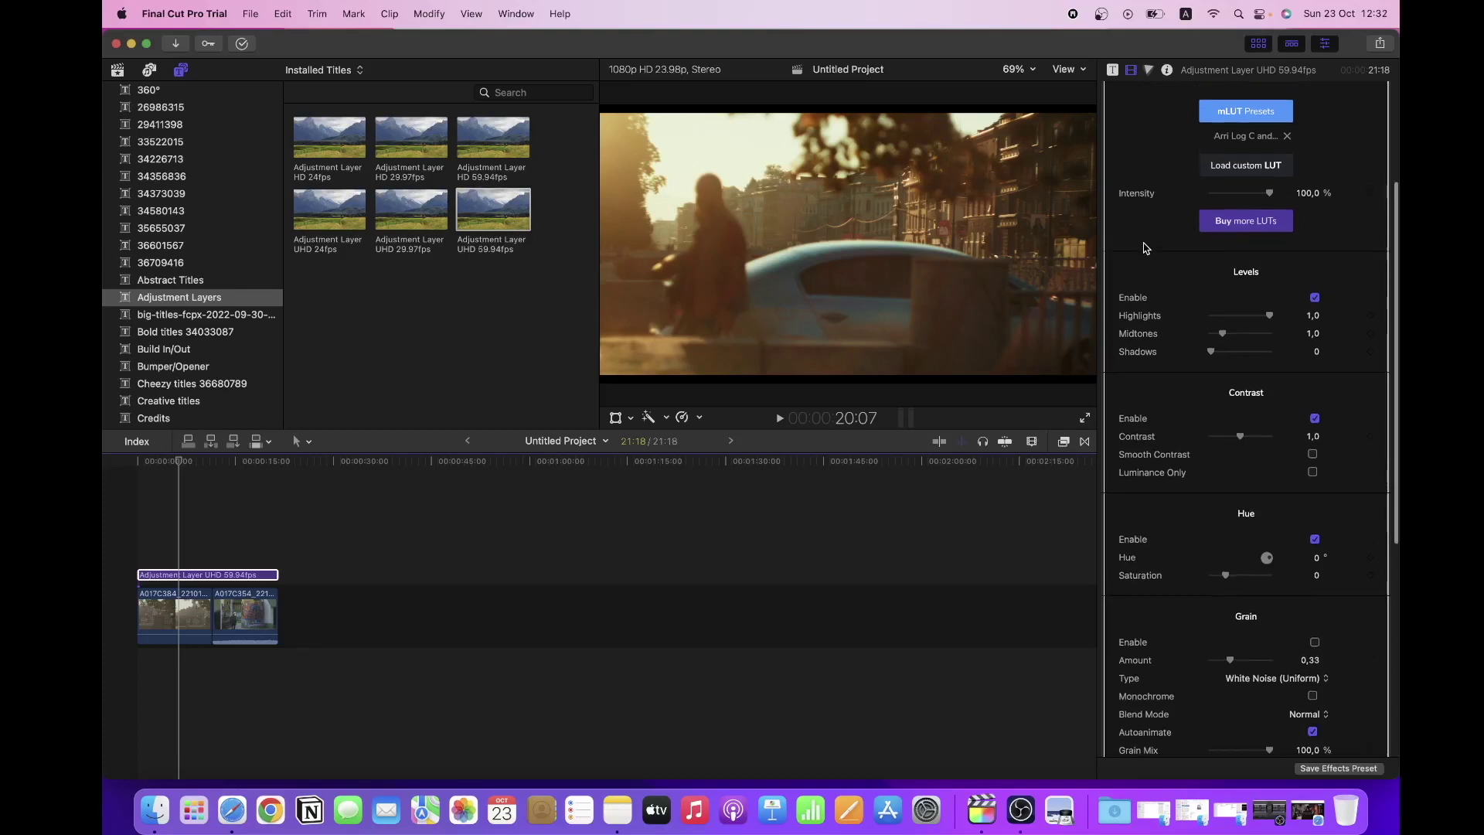
{"action": "scroll", "coordinate": [1145, 247], "scroll_direction": "up", "scroll_amount": 4}
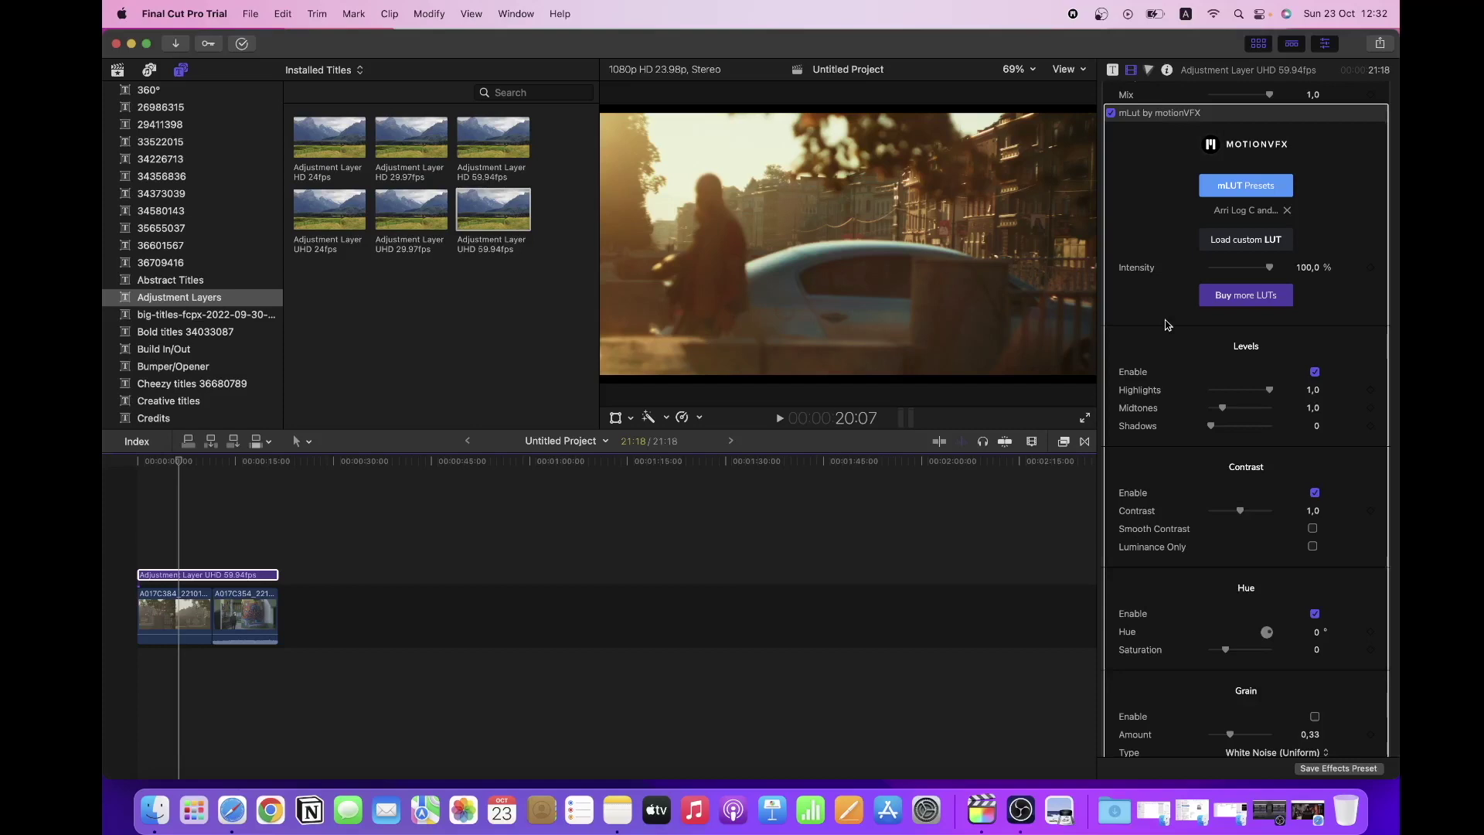
{"action": "scroll", "coordinate": [1167, 325], "scroll_direction": "up", "scroll_amount": 6}
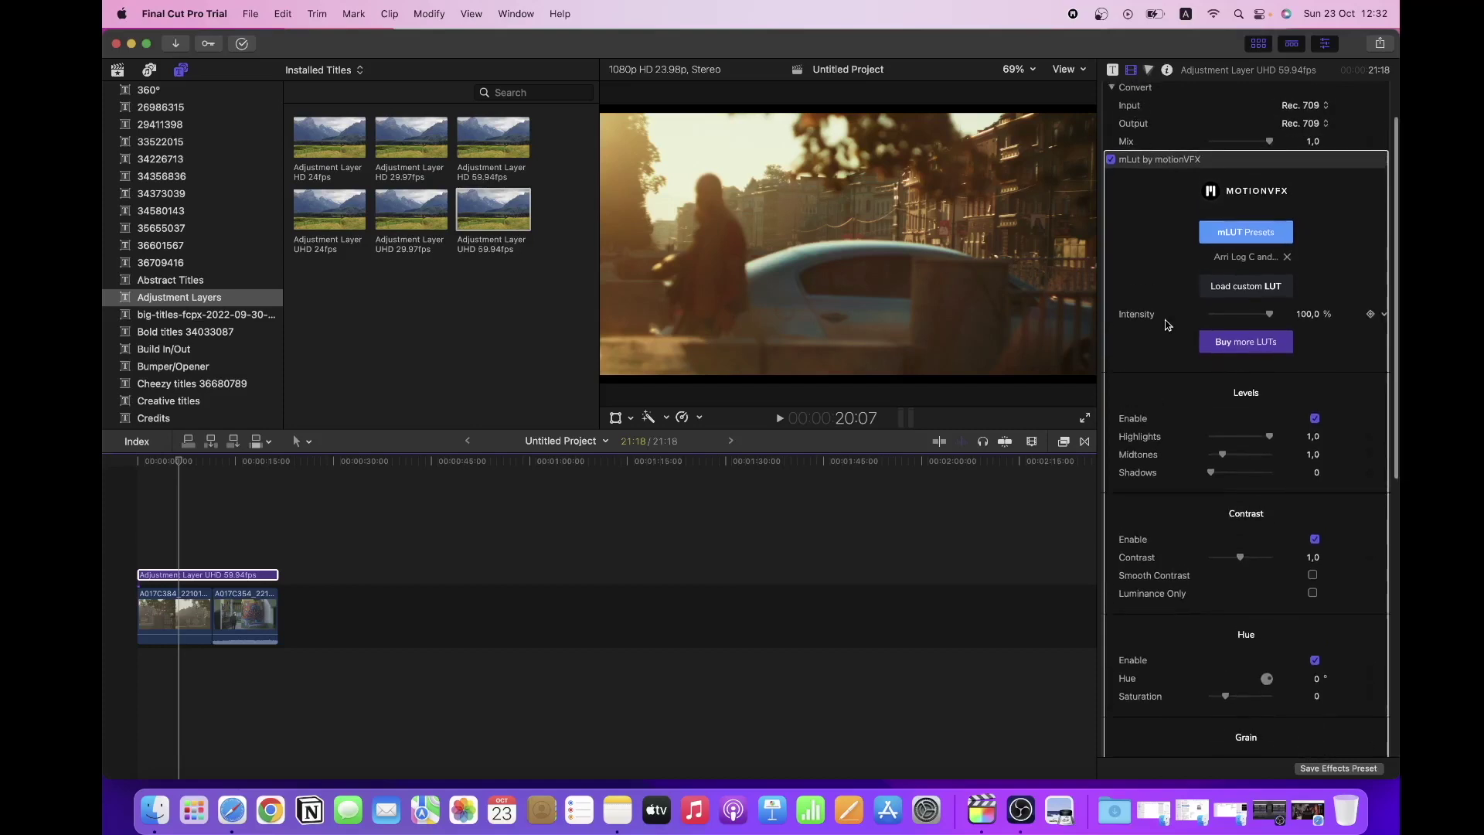
{"action": "left_click", "coordinate": [1268, 135]}
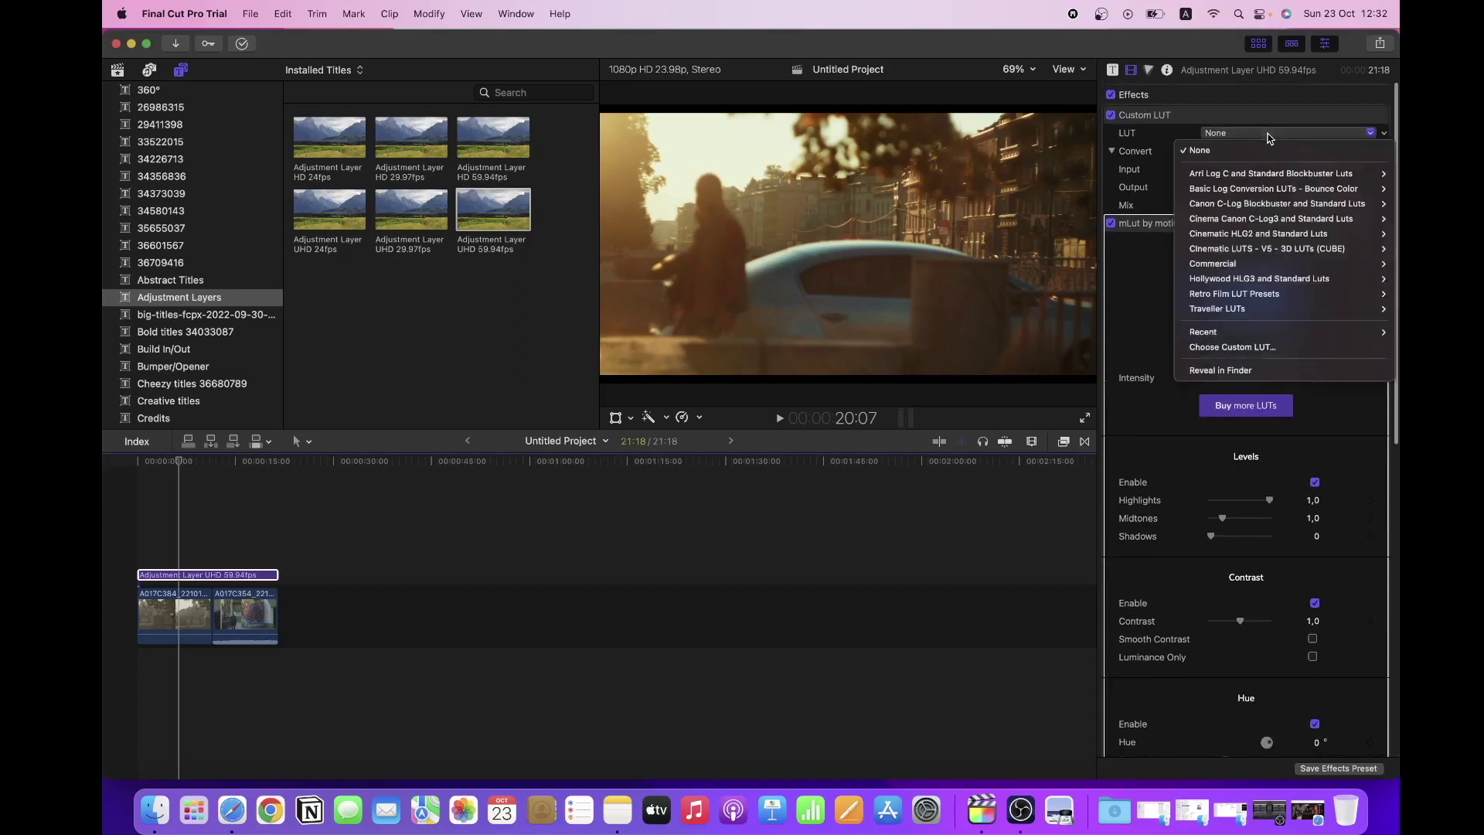
{"action": "left_click", "coordinate": [1268, 137]}
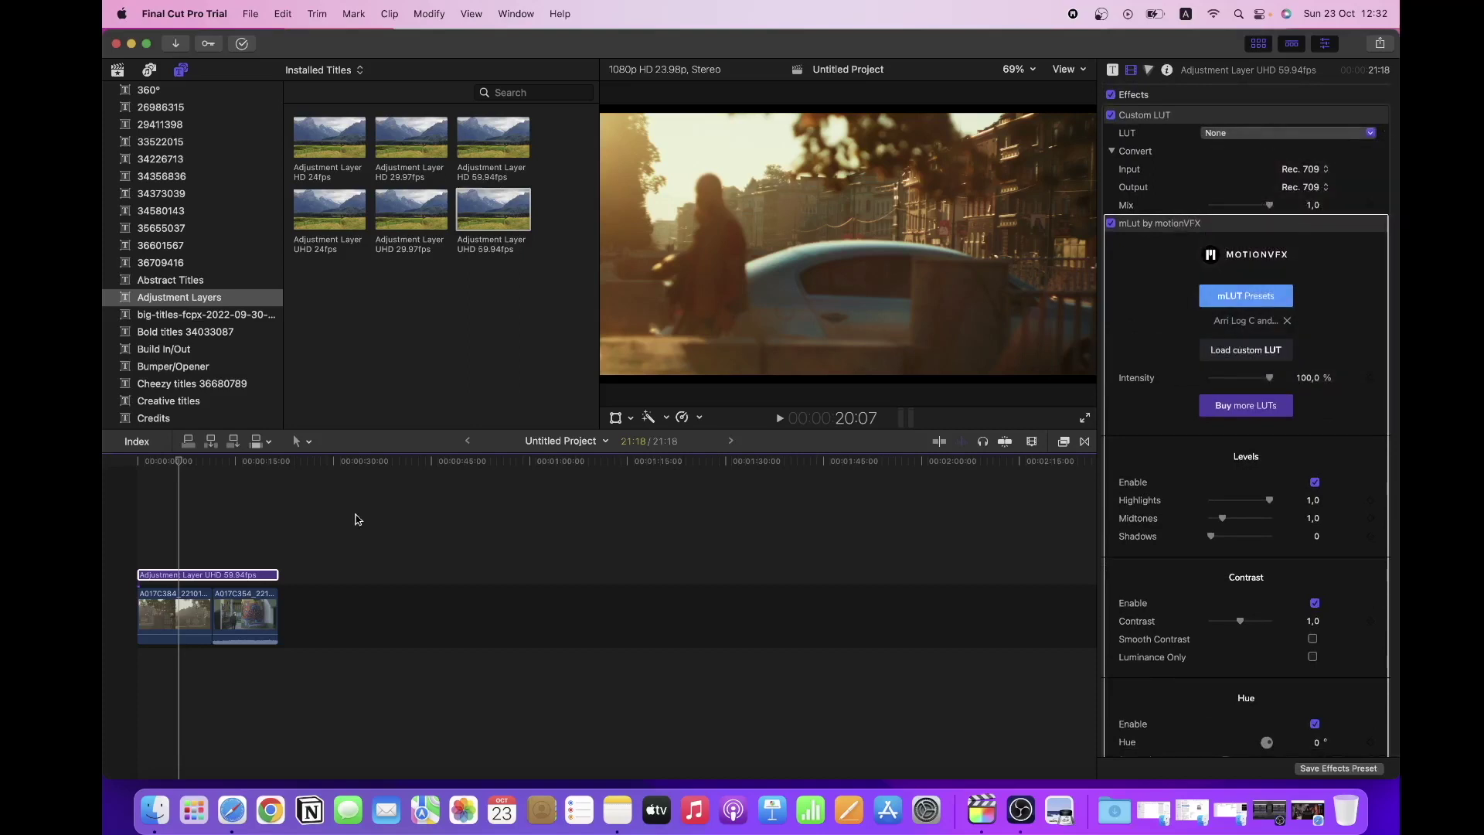